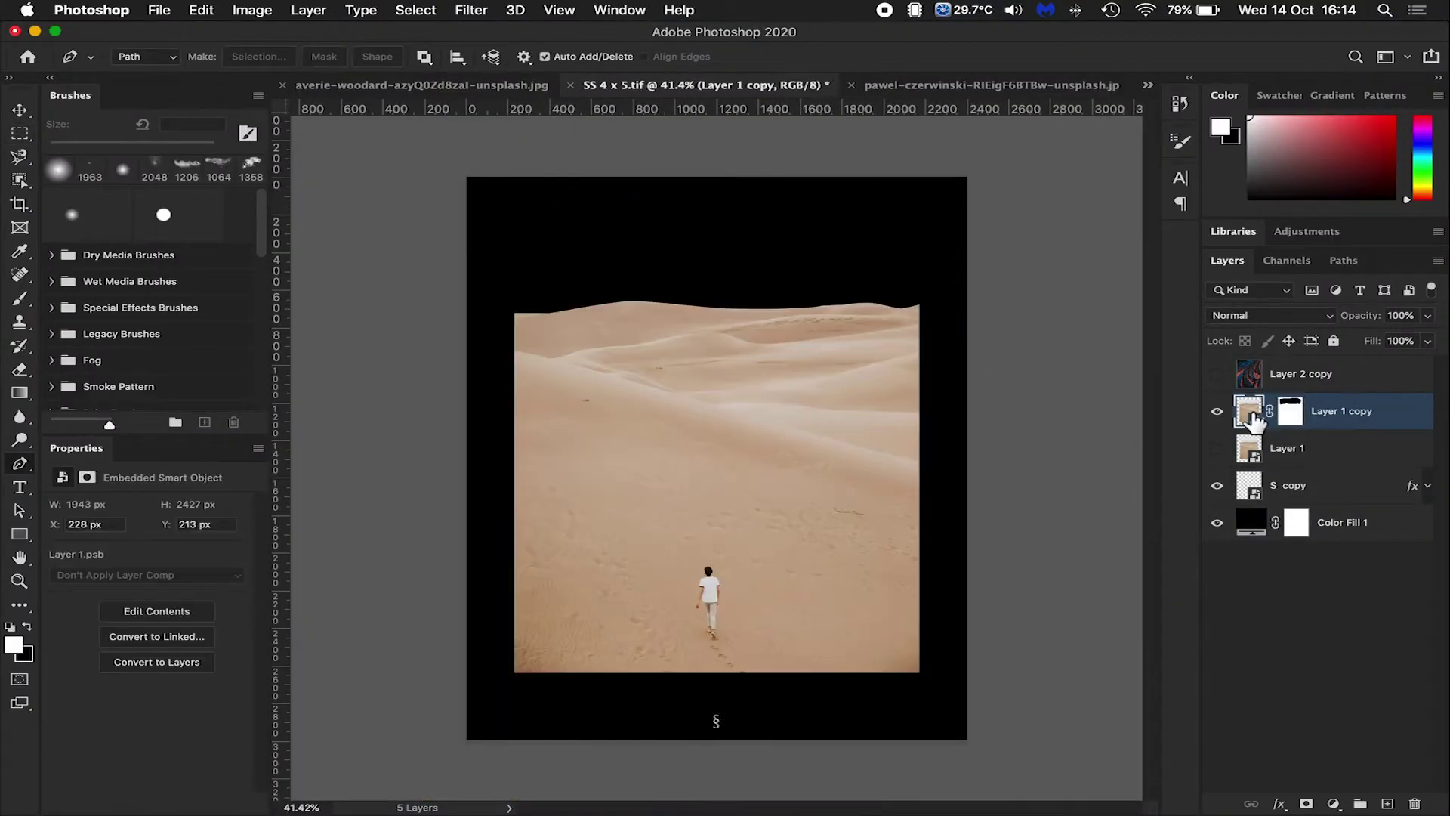
Add an empty layer above the desert and marquee a tall central rectangle for the portal
left_click(1387, 803)
key("m")
left_click_drag(663, 230, 785, 570)
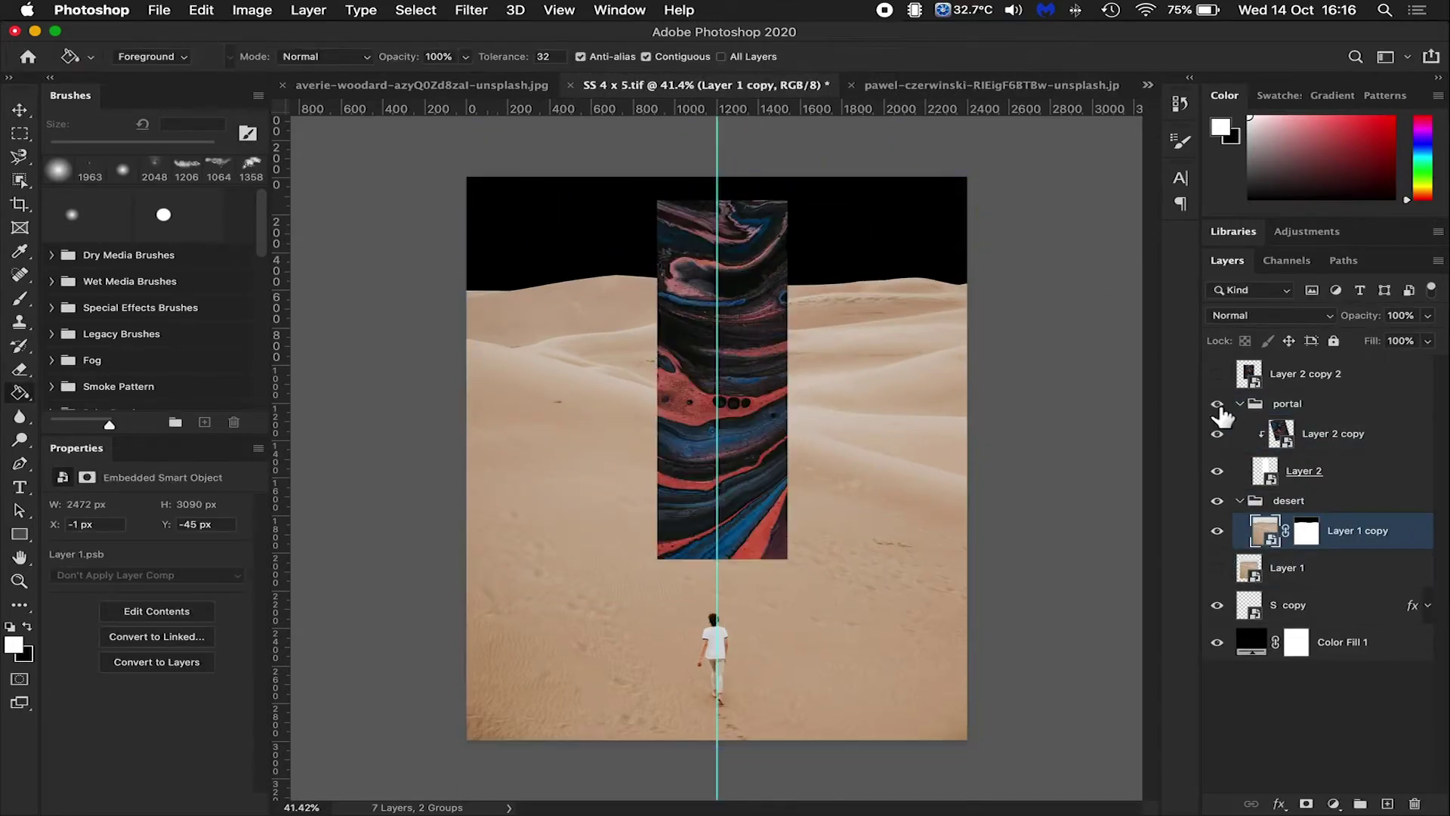
Nudge the portal frame, deselect, and mask away more of its white base
left_click_drag(740, 473, 741, 474)
key("super+d")
scroll(685, 574, "up", 5)
left_click_drag(769, 527, 734, 444)
key("super+0")
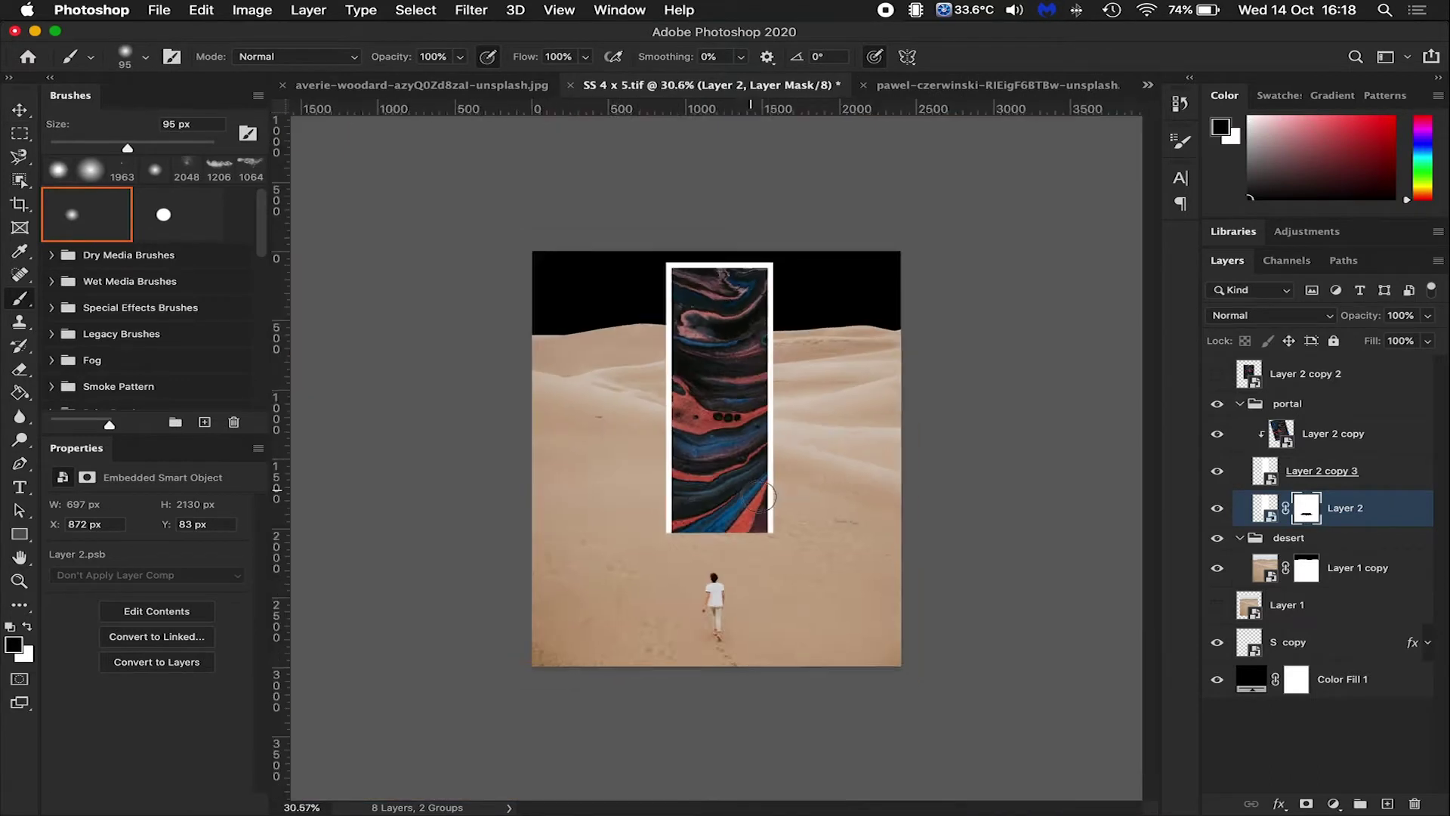
double_click(1389, 507)
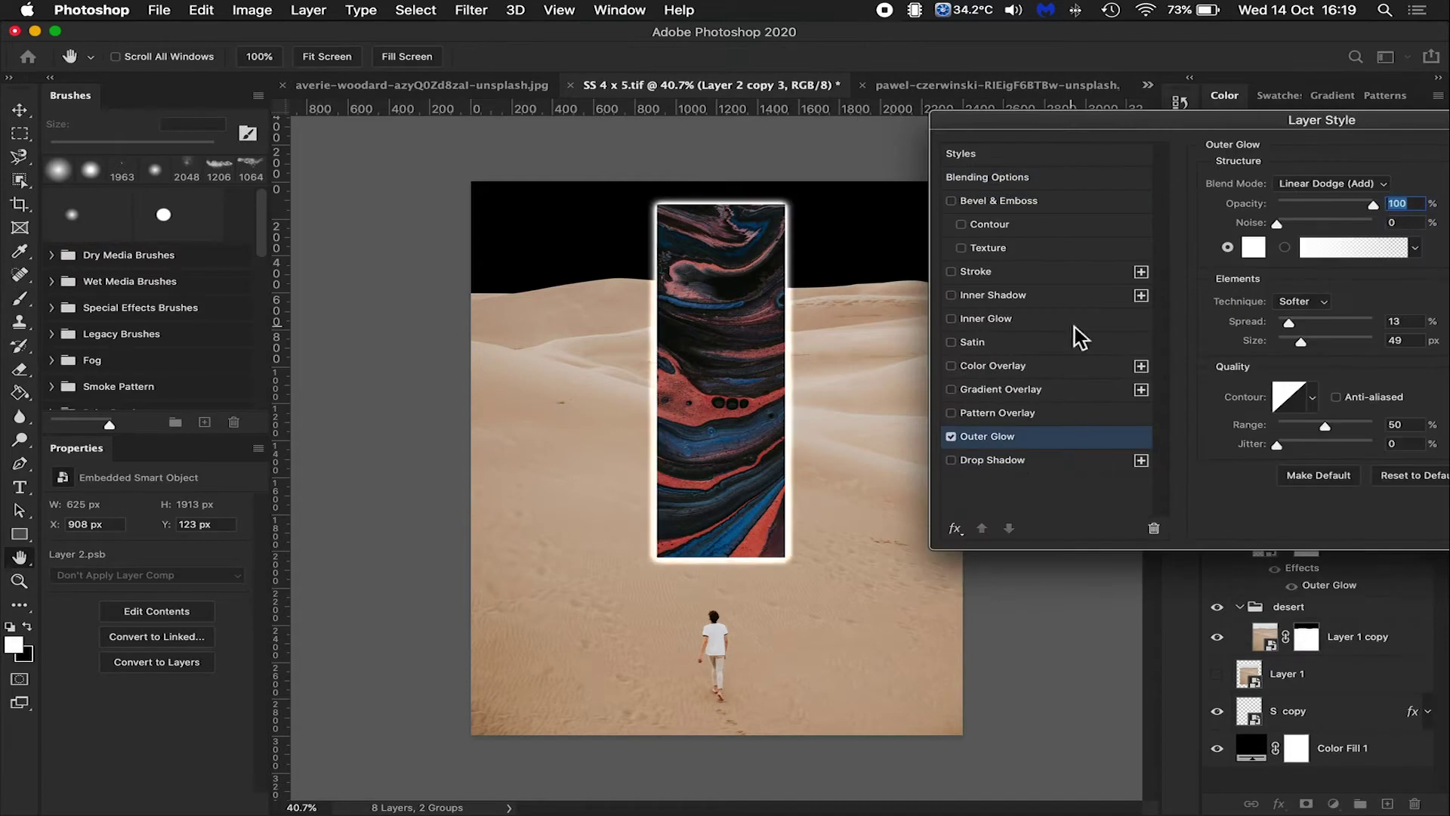
Add an Inner Glow to the portal frame alongside its Outer Glow
left_click(989, 318)
left_click_drag(1322, 120, 1267, 113)
key("Return")
Swirl the marble paint across the top of the sky with Liquify
key("b")
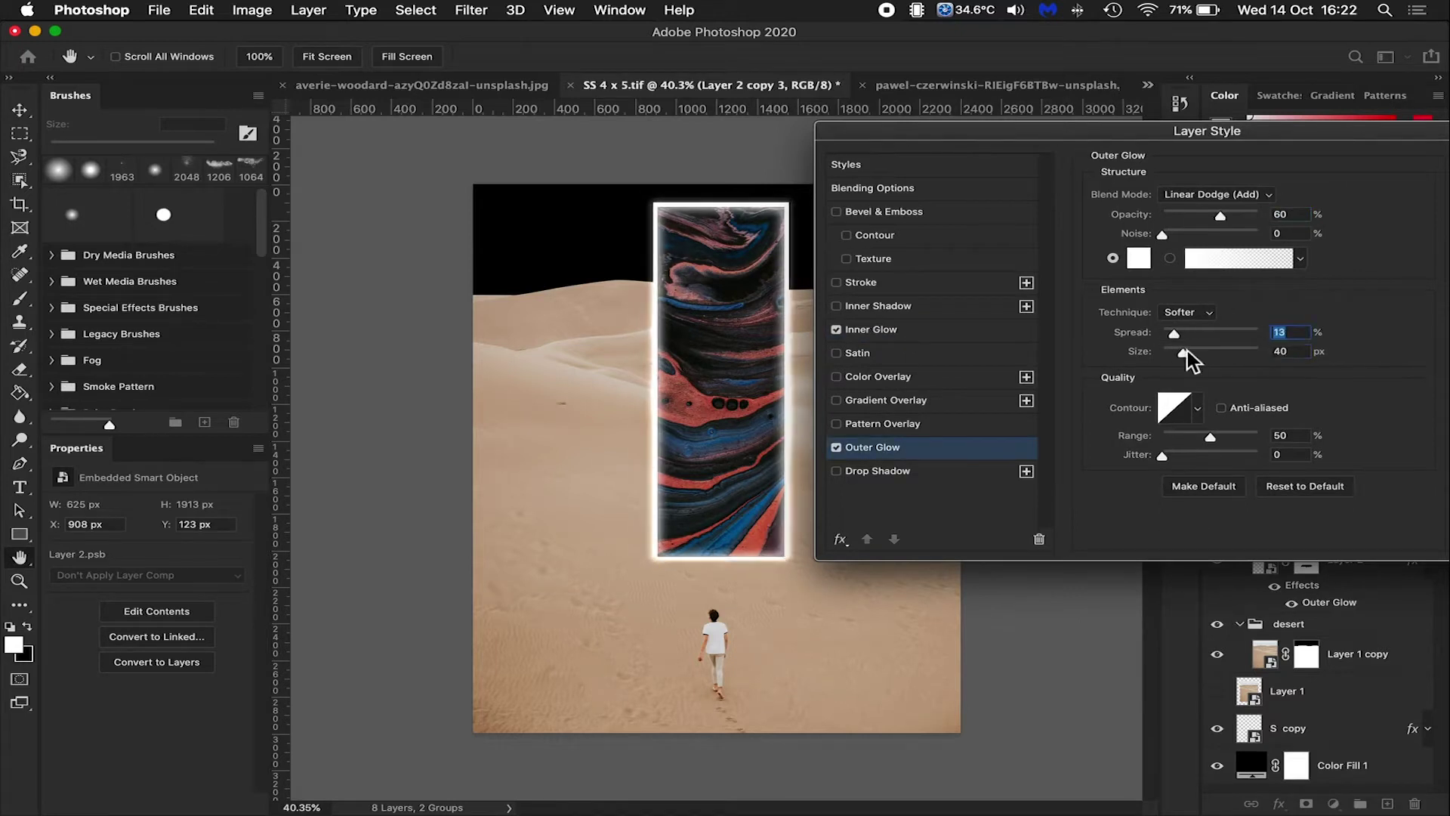
left_click(1274, 528)
key("ctrl+shift+x")
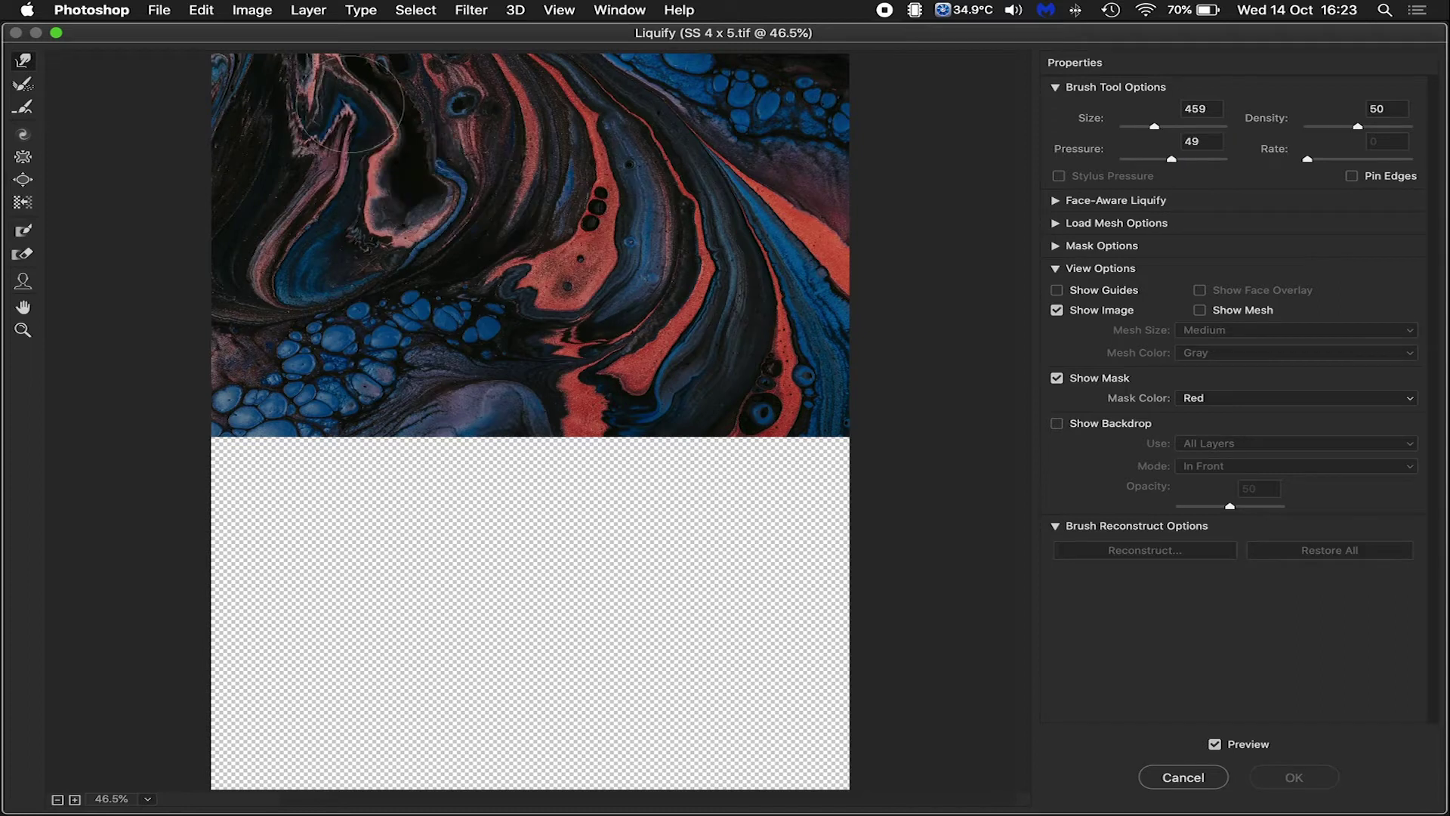
left_click_drag(474, 170, 449, 337)
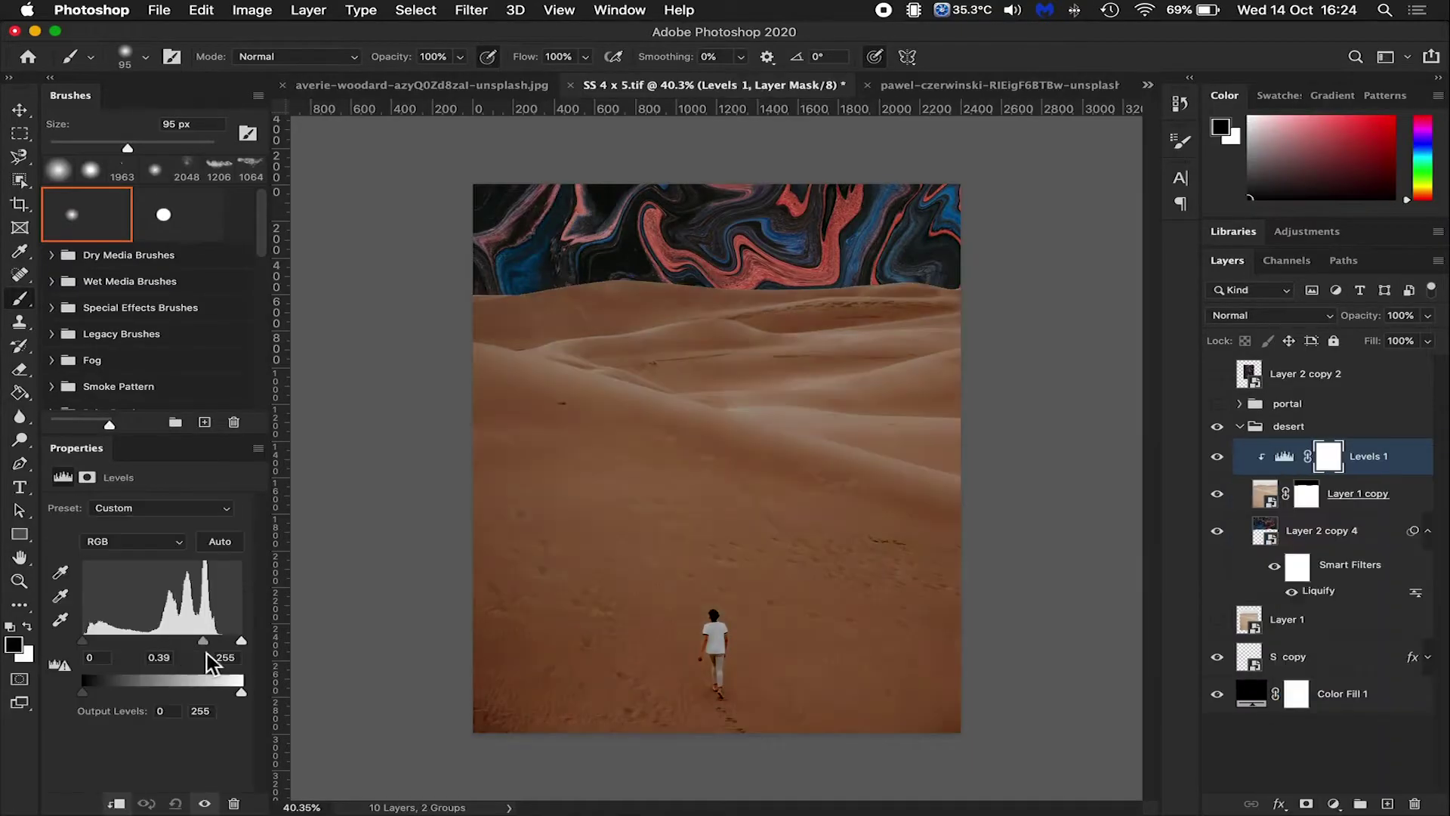
Darken the desert's shadows and midtones to deep brown with the clipped Levels
left_click_drag(82, 640, 107, 641)
left_click_drag(241, 640, 235, 641)
left_click_drag(214, 640, 217, 641)
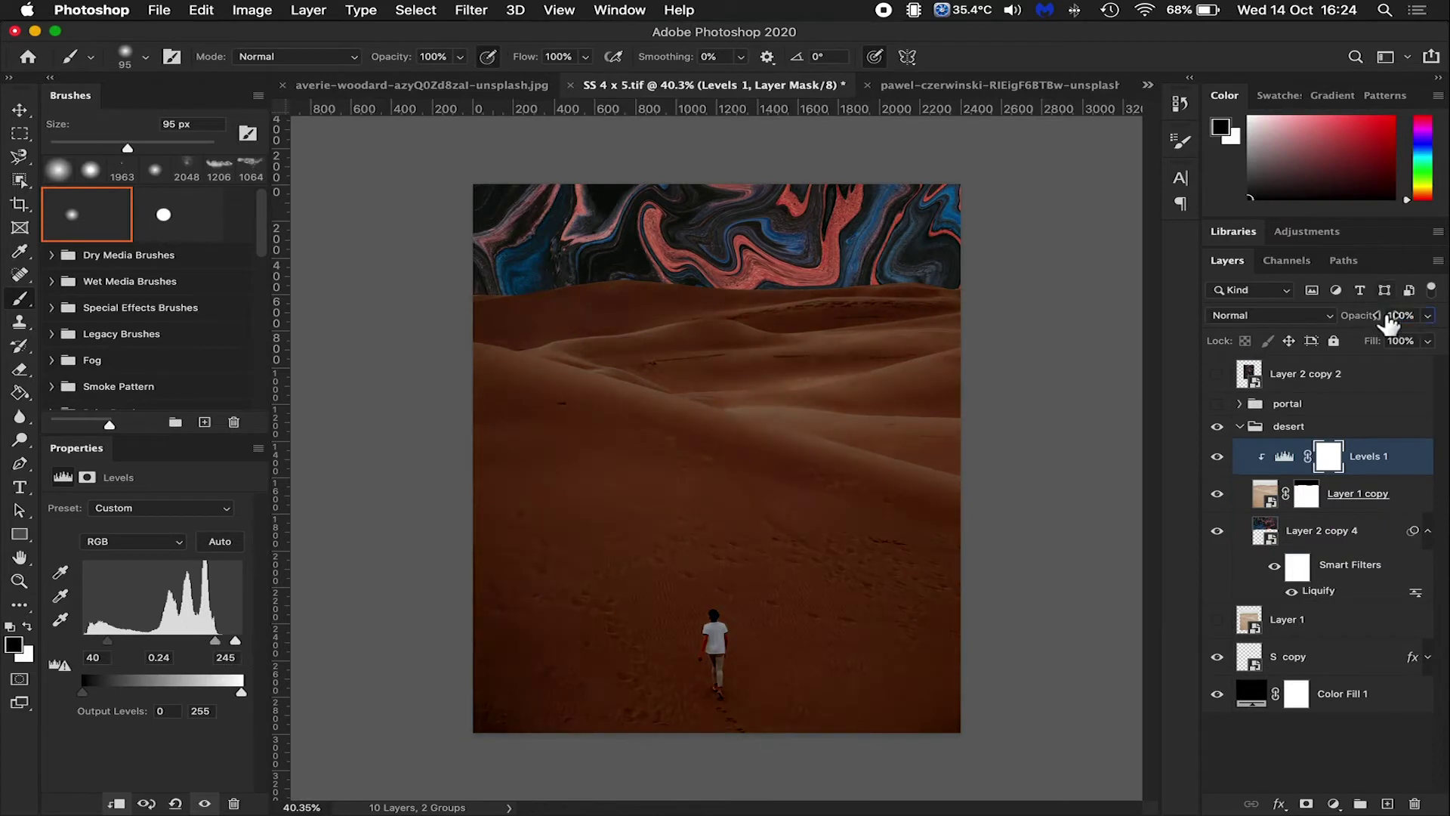
Soften the horizon on the Layer 1 copy desert layer with the Blur tool
left_click(1399, 495)
left_click(20, 416)
scroll(664, 238, "up", 5)
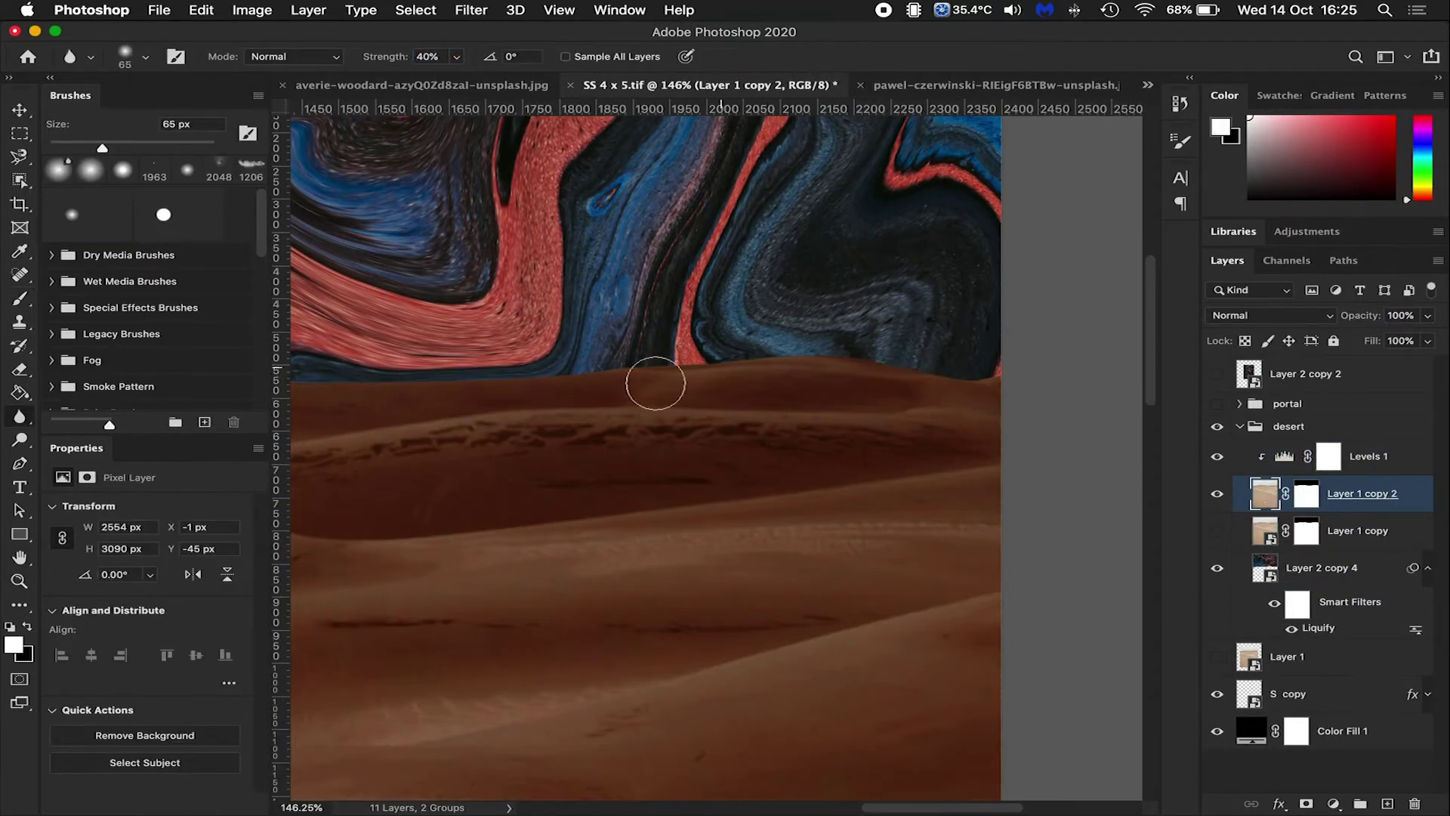
scroll(495, 388, "down", 3)
scroll(836, 346, "down", 3)
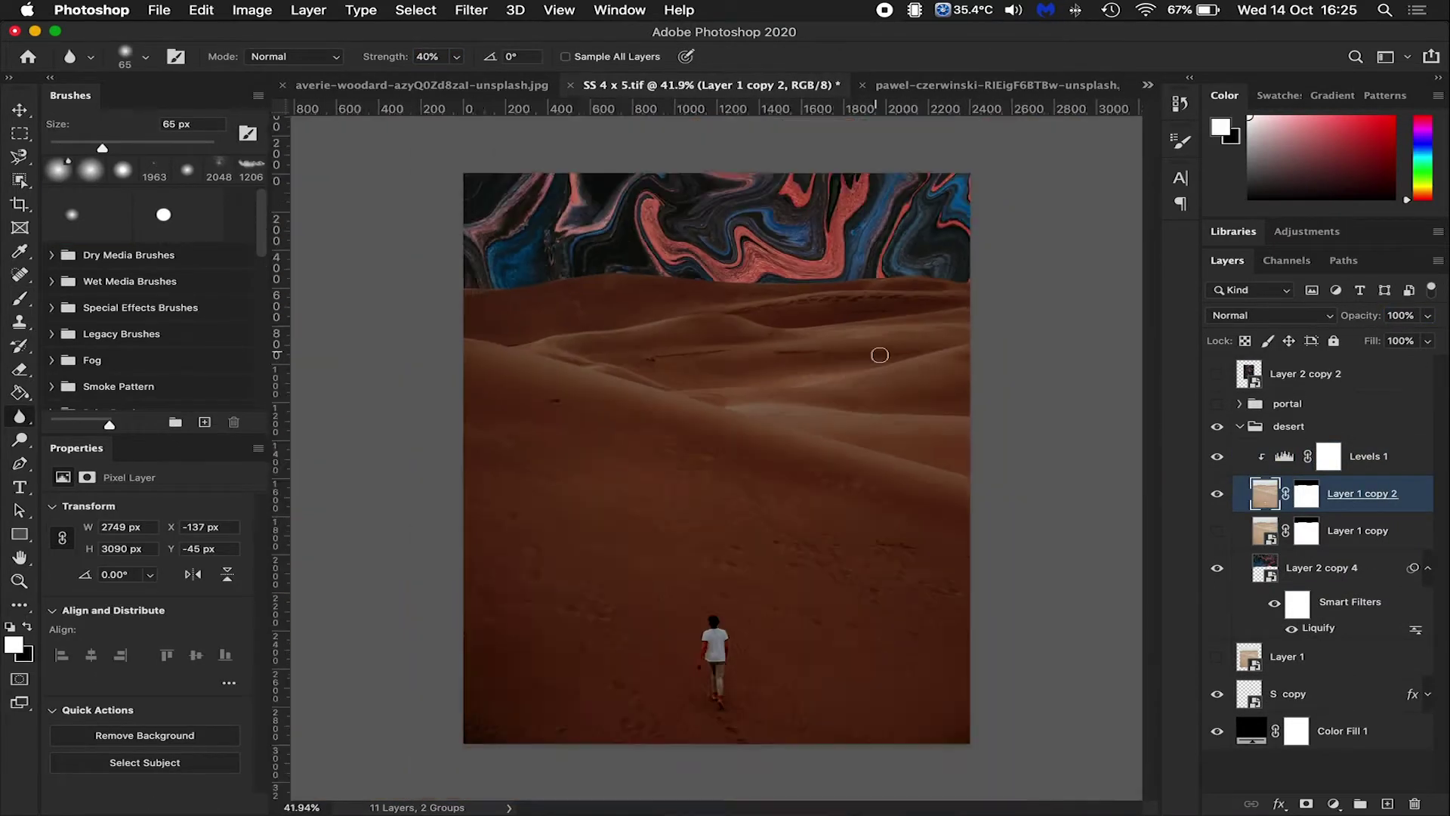
left_click(1333, 803)
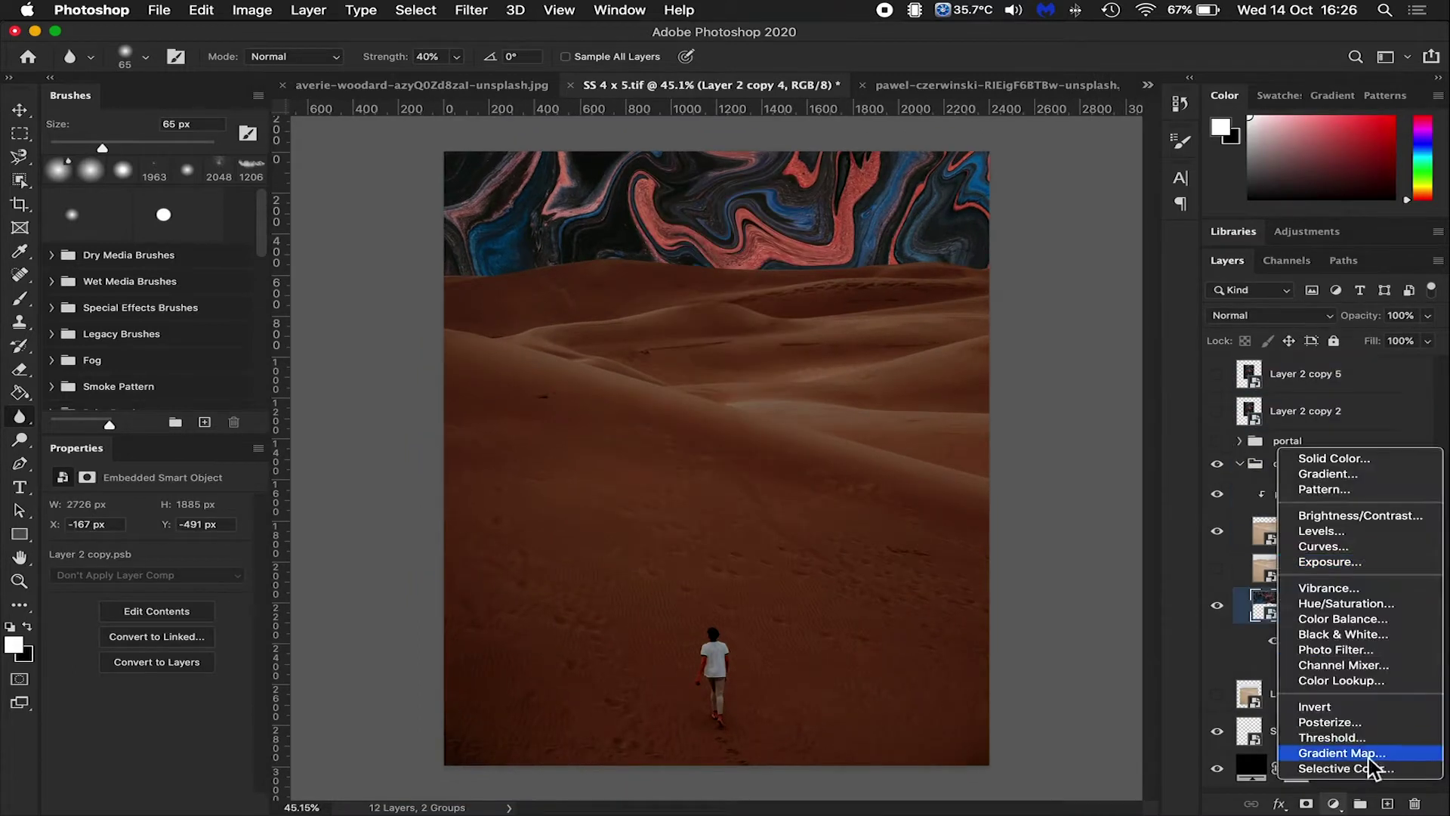
Add a clipped Selective Color adjustment and adjust its Blues range
left_click(1346, 768)
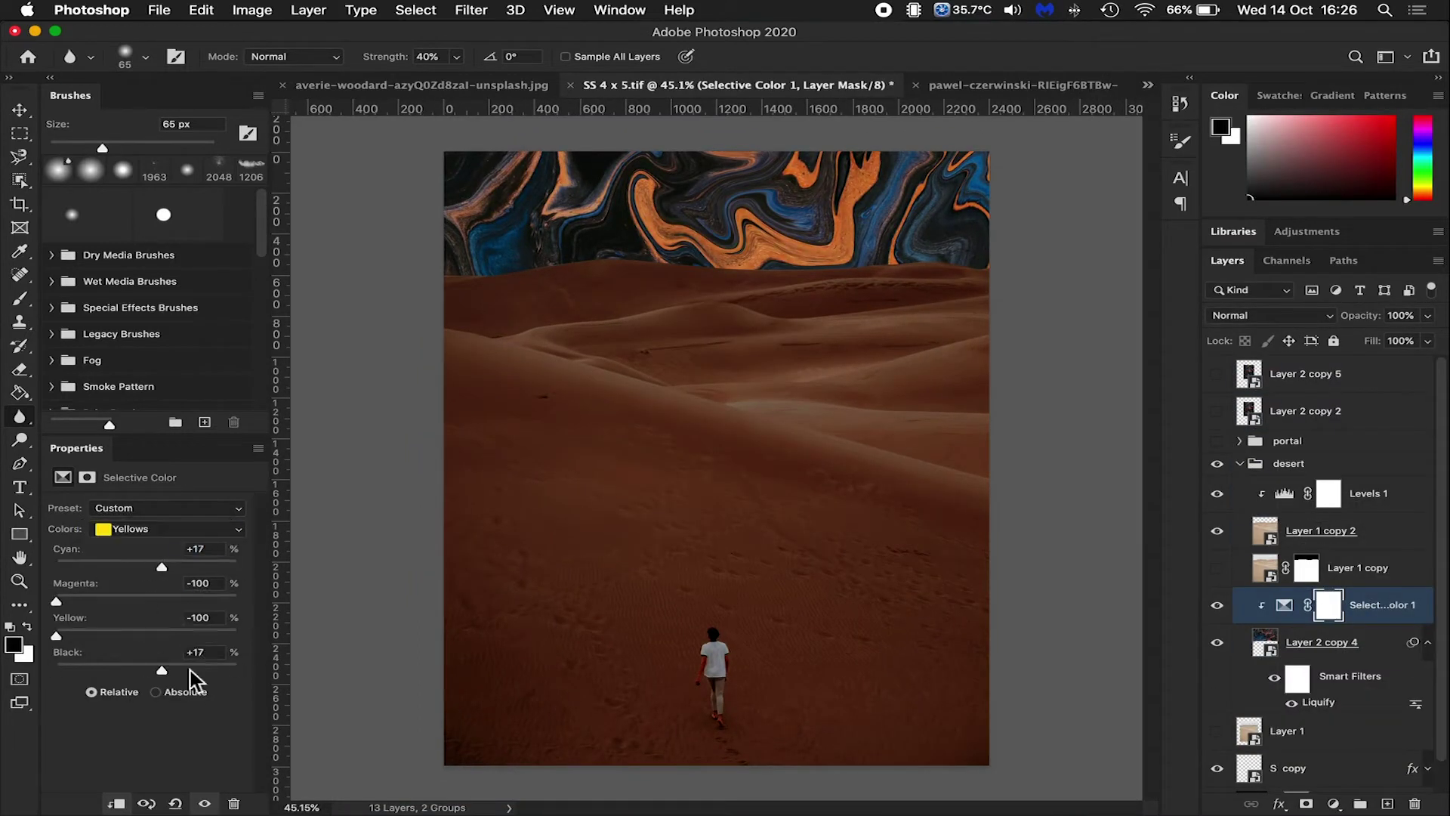
left_click(166, 529)
left_click(132, 543)
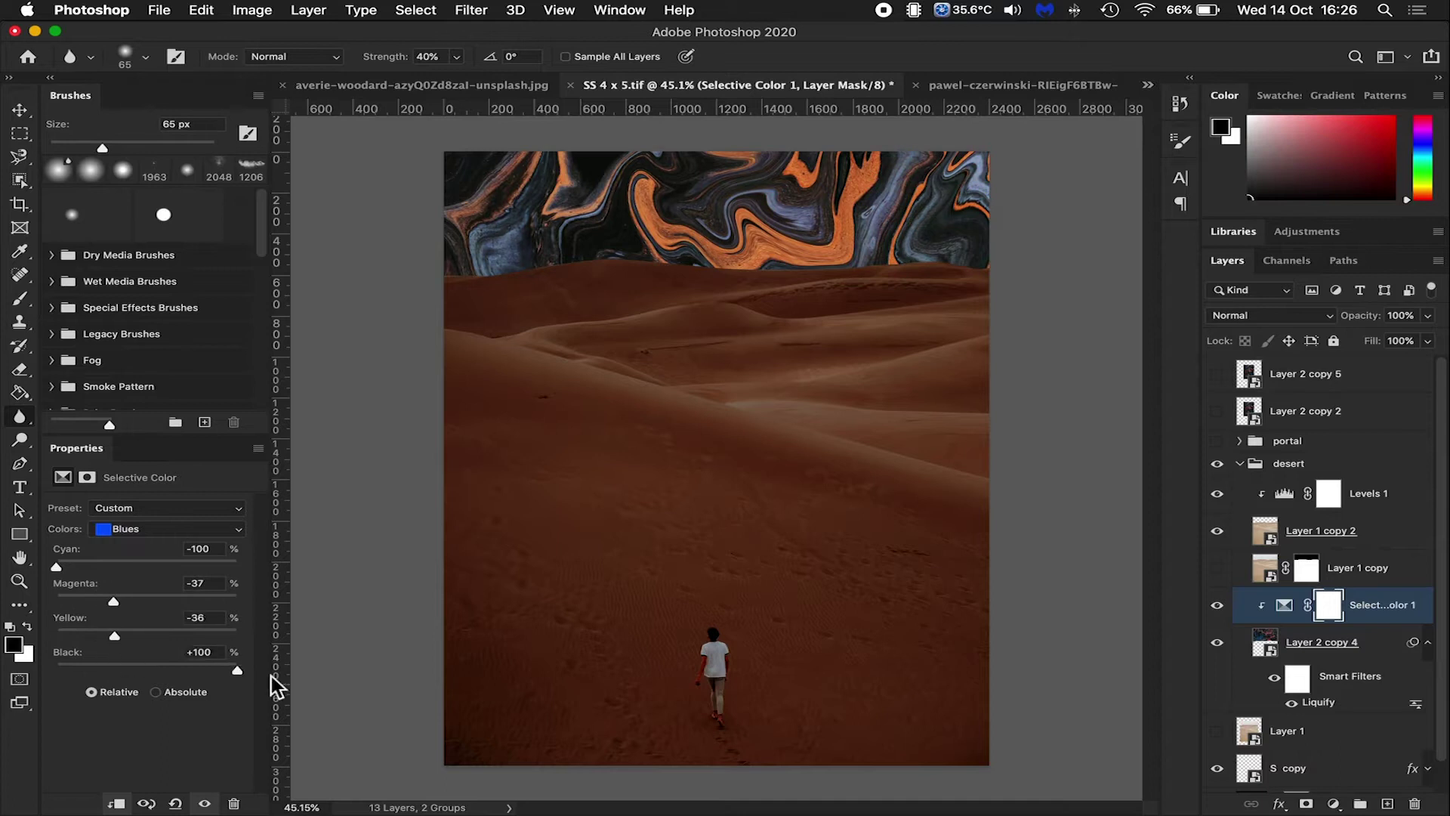
Show the portal group, duplicate it, and transform the copy
left_click(1217, 441)
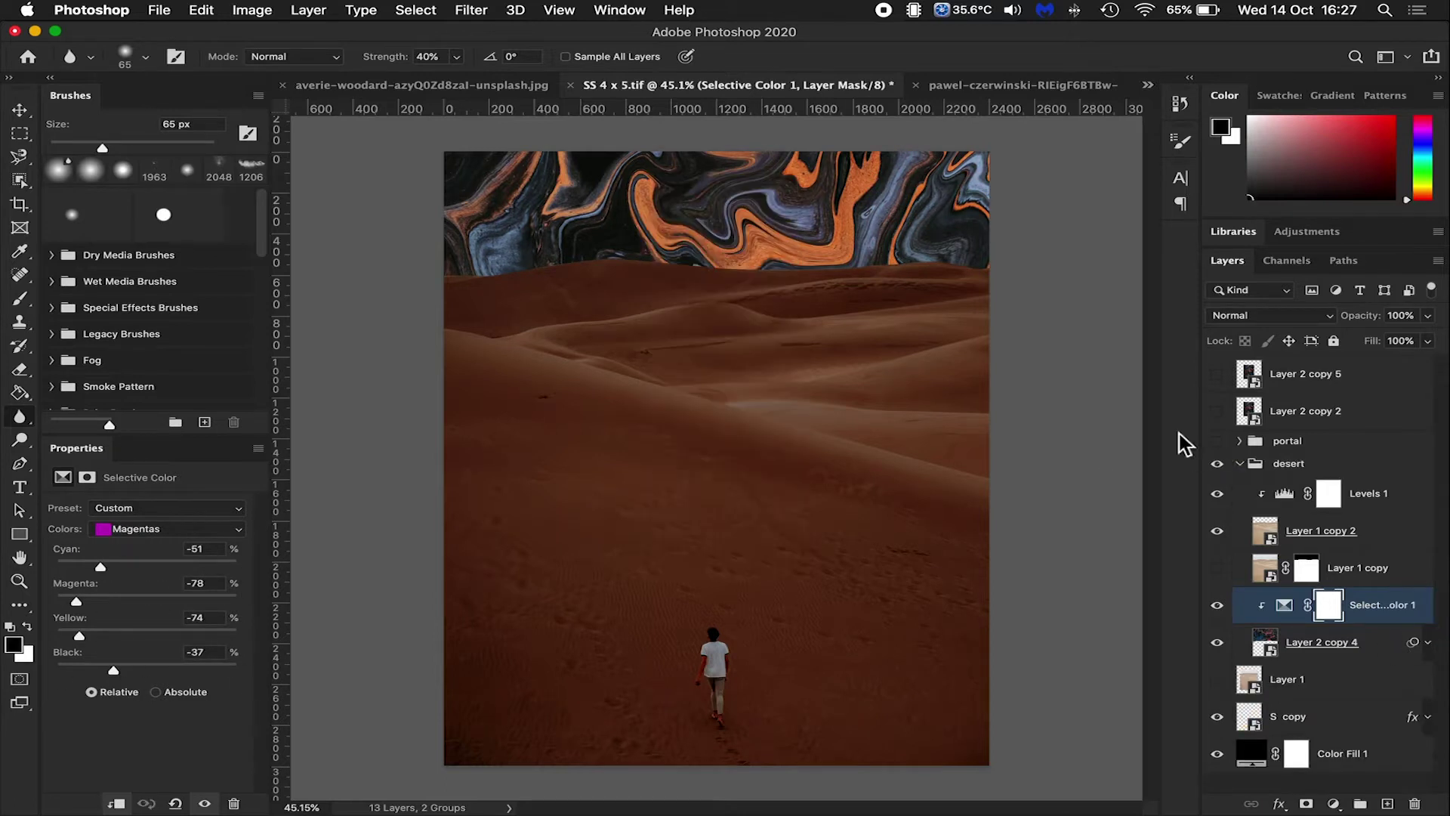
left_click(1286, 440)
key("ctrl+j")
key("ctrl+t")
key("ctrl+minus")
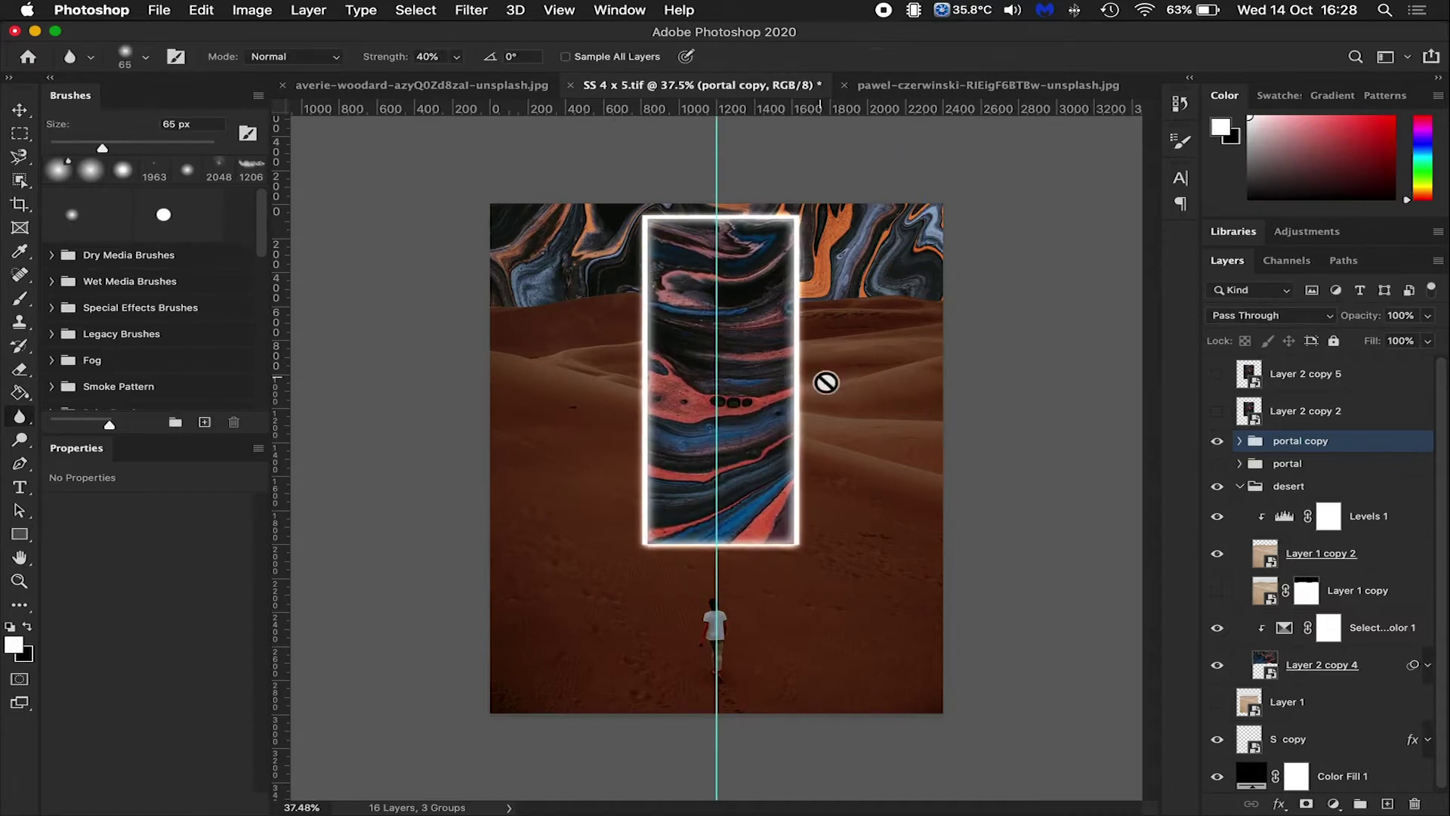
Move the marble copy into the desert group, clip it, and flip it vertically
left_click_drag(1284, 373, 1344, 524)
key("ctrl+alt+g")
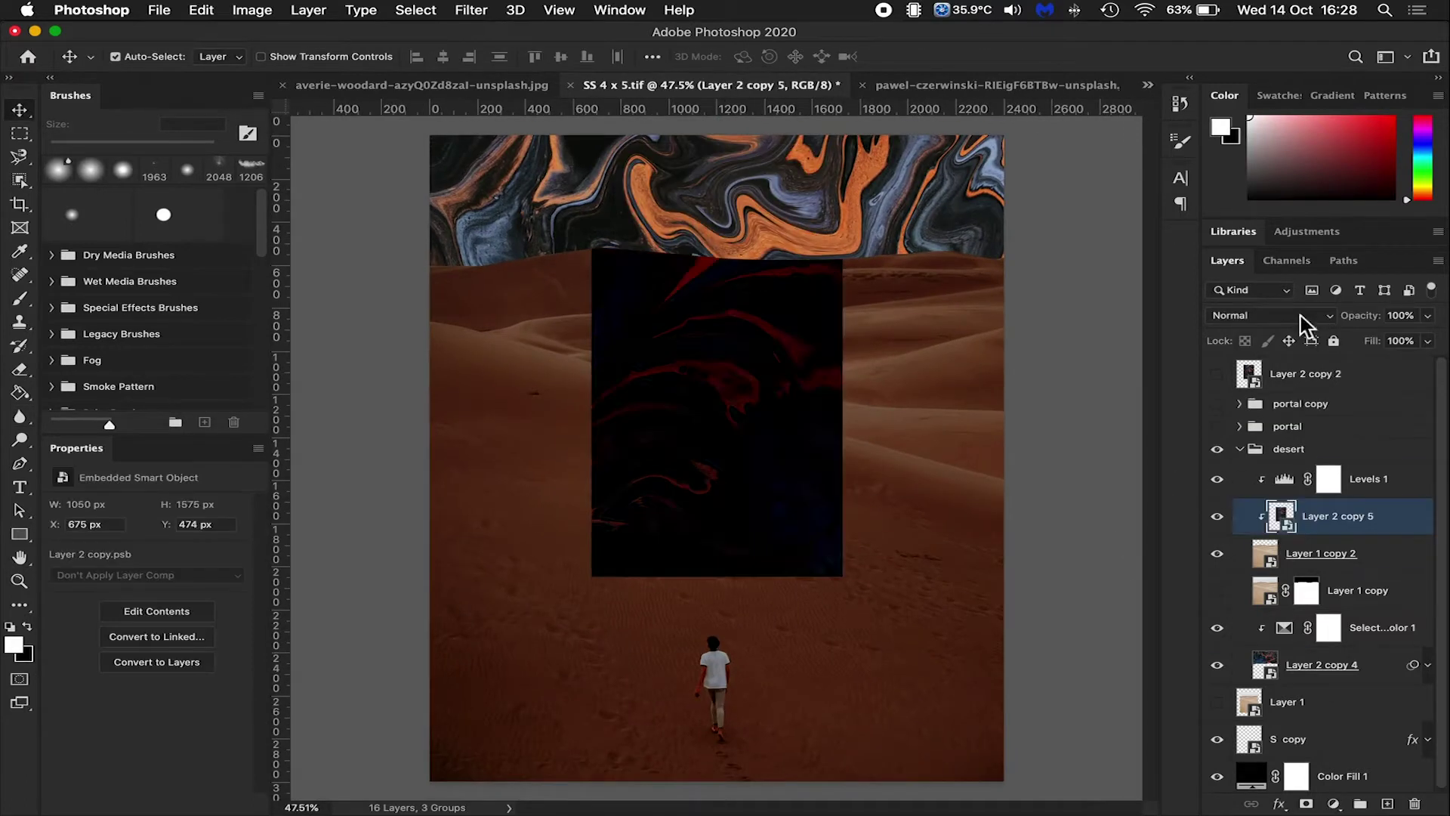
key("ctrl+t")
right_click(801, 414)
left_click(830, 785)
key("Return")
Set the marble texture to Soft Light and rotate it about 16 degrees
left_click(1269, 315)
left_click(1278, 341)
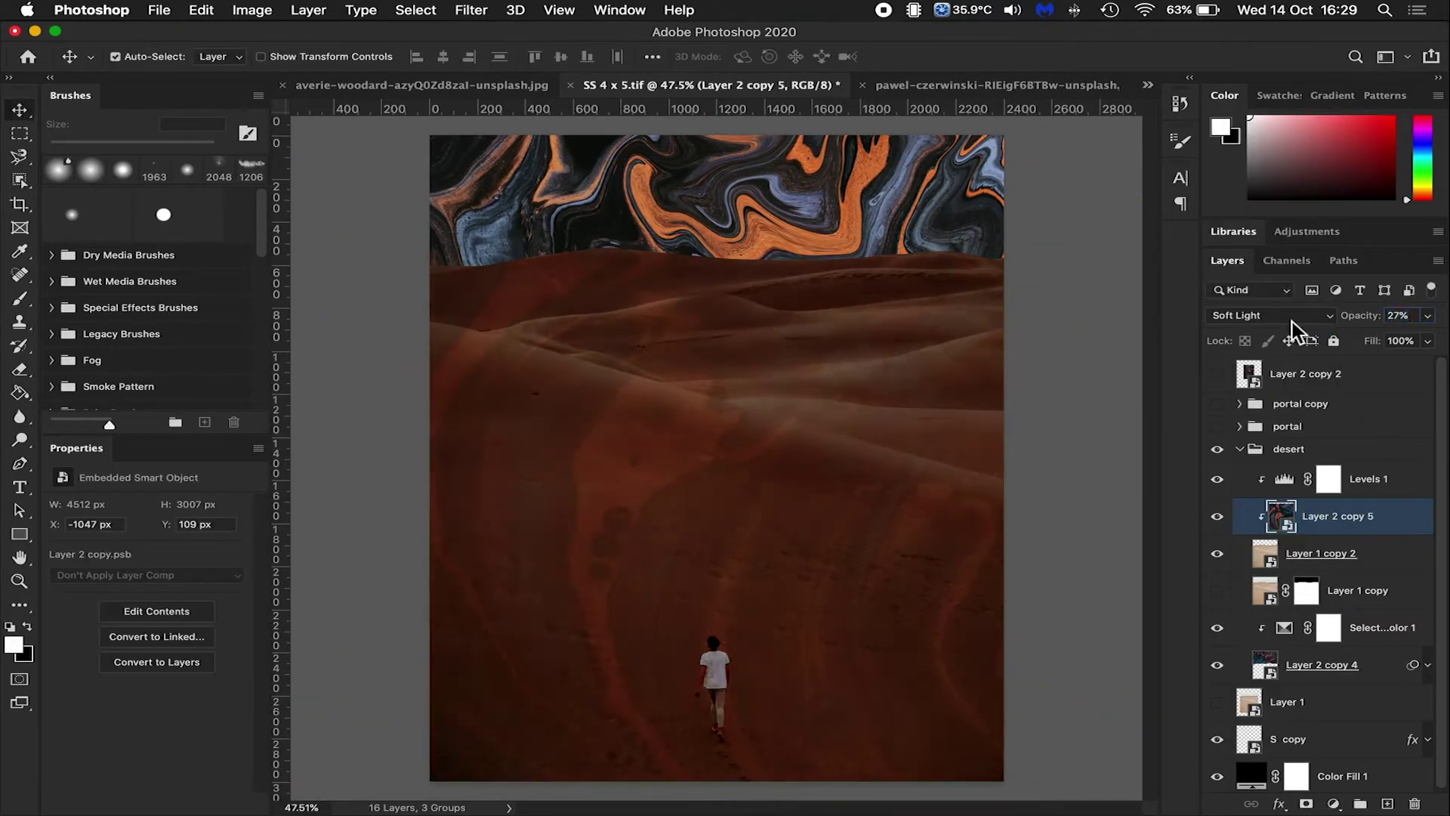
left_click(1269, 315)
key("ctrl+t")
left_click_drag(443, 518, 699, 518)
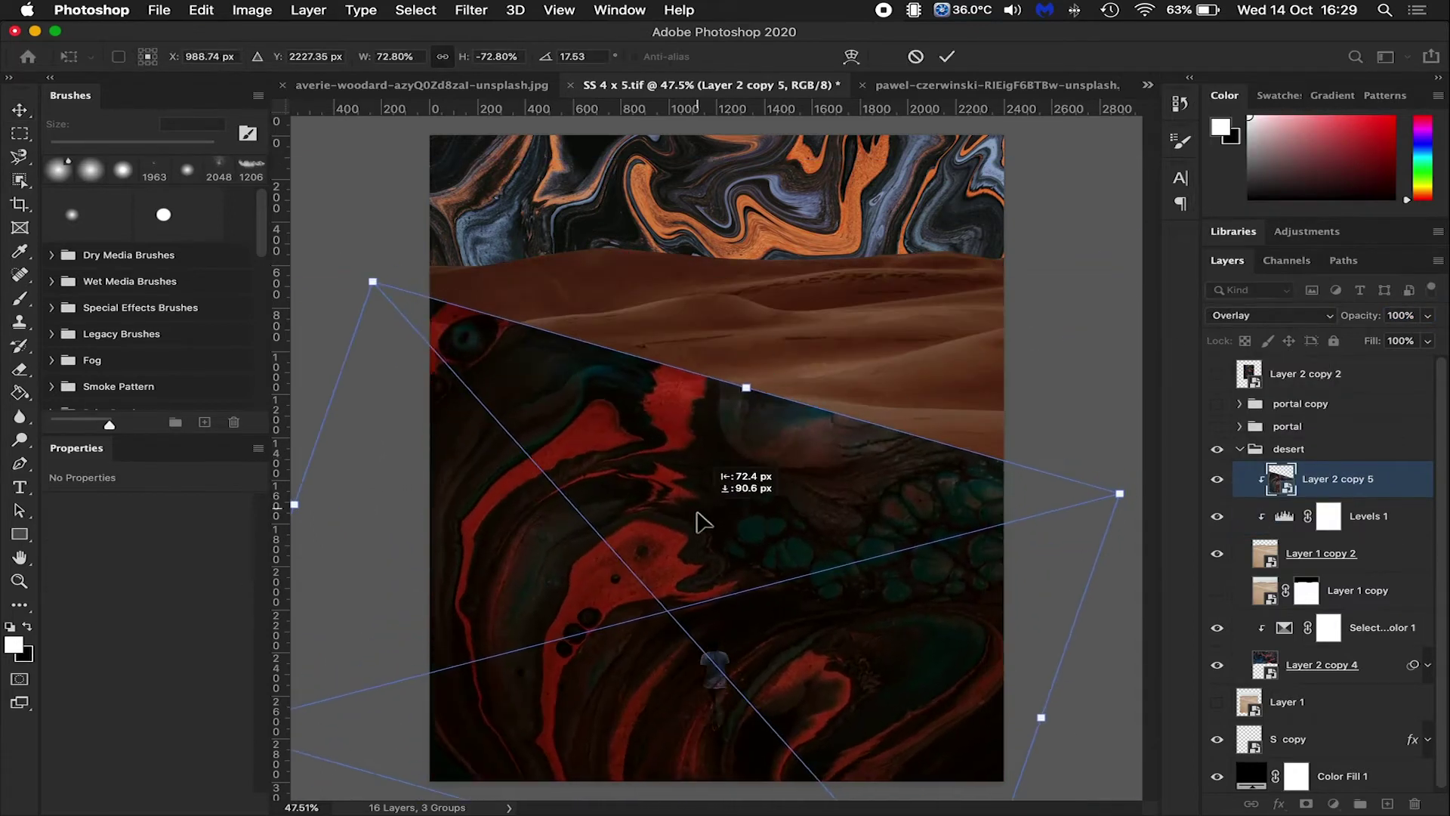
key("Return")
Give the marble texture layer a black mask that hides it
left_click(1217, 479)
left_click(1367, 516)
left_click(1217, 478)
left_click(1268, 315)
key("ctrl+t")
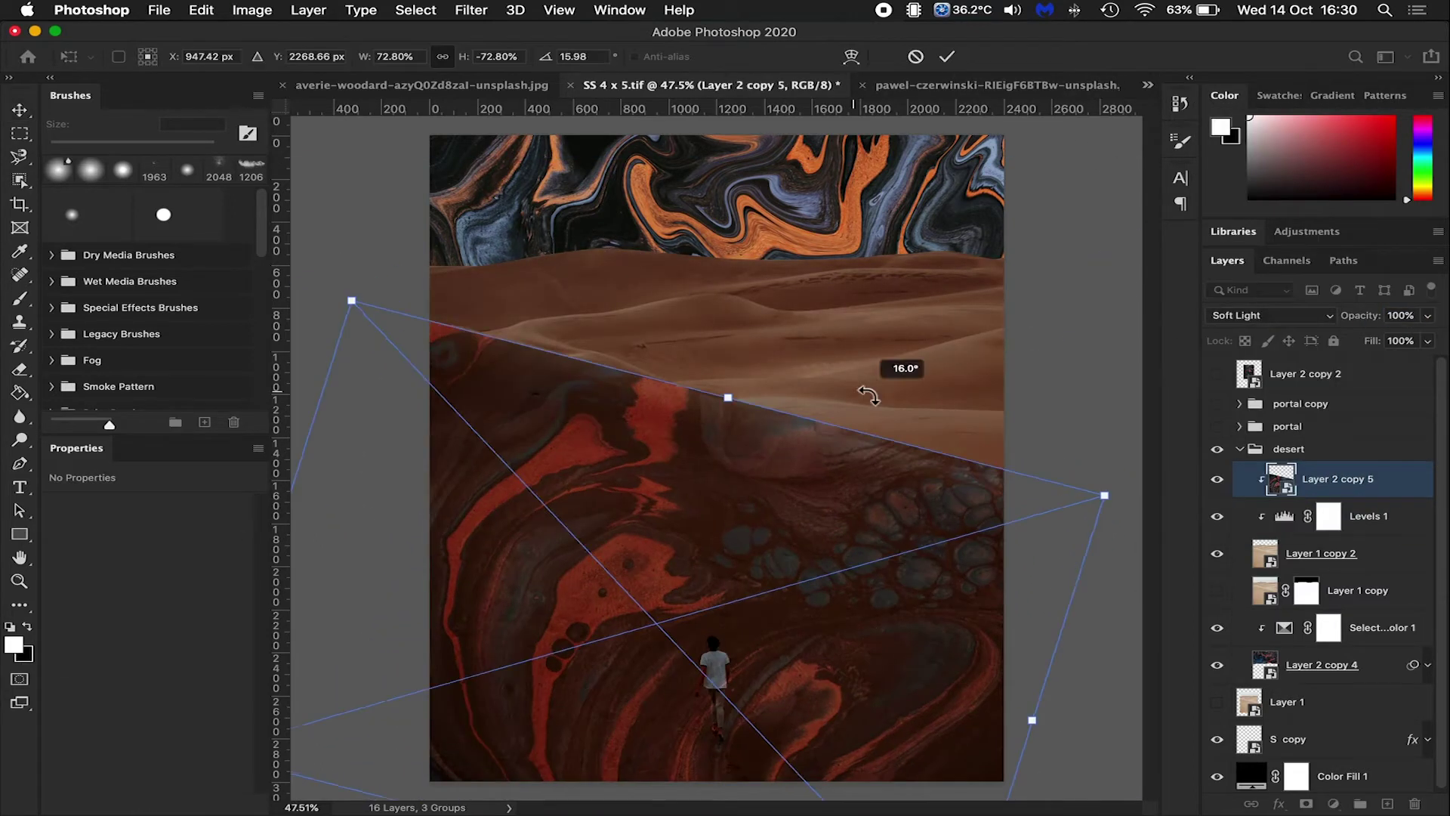
key("Return")
left_click(1307, 803, "alt")
Trace the dune ridge with a path, make it a selection, and ready a white brush
scroll(528, 355, "right", 10)
left_click(901, 502)
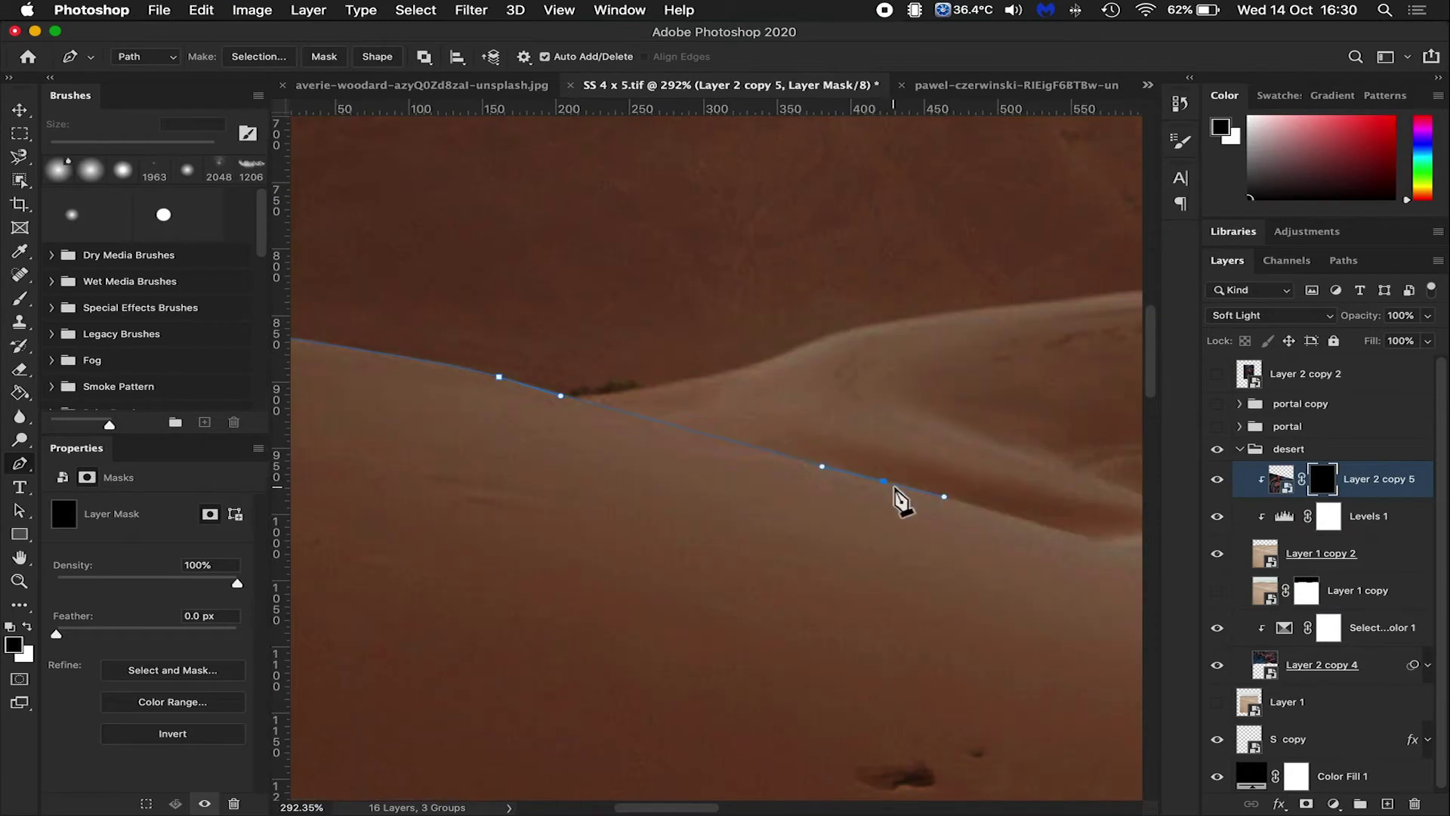
scroll(901, 503, "right", 5)
left_click(985, 508)
scroll(1063, 525, "right", 10)
left_click(1024, 551)
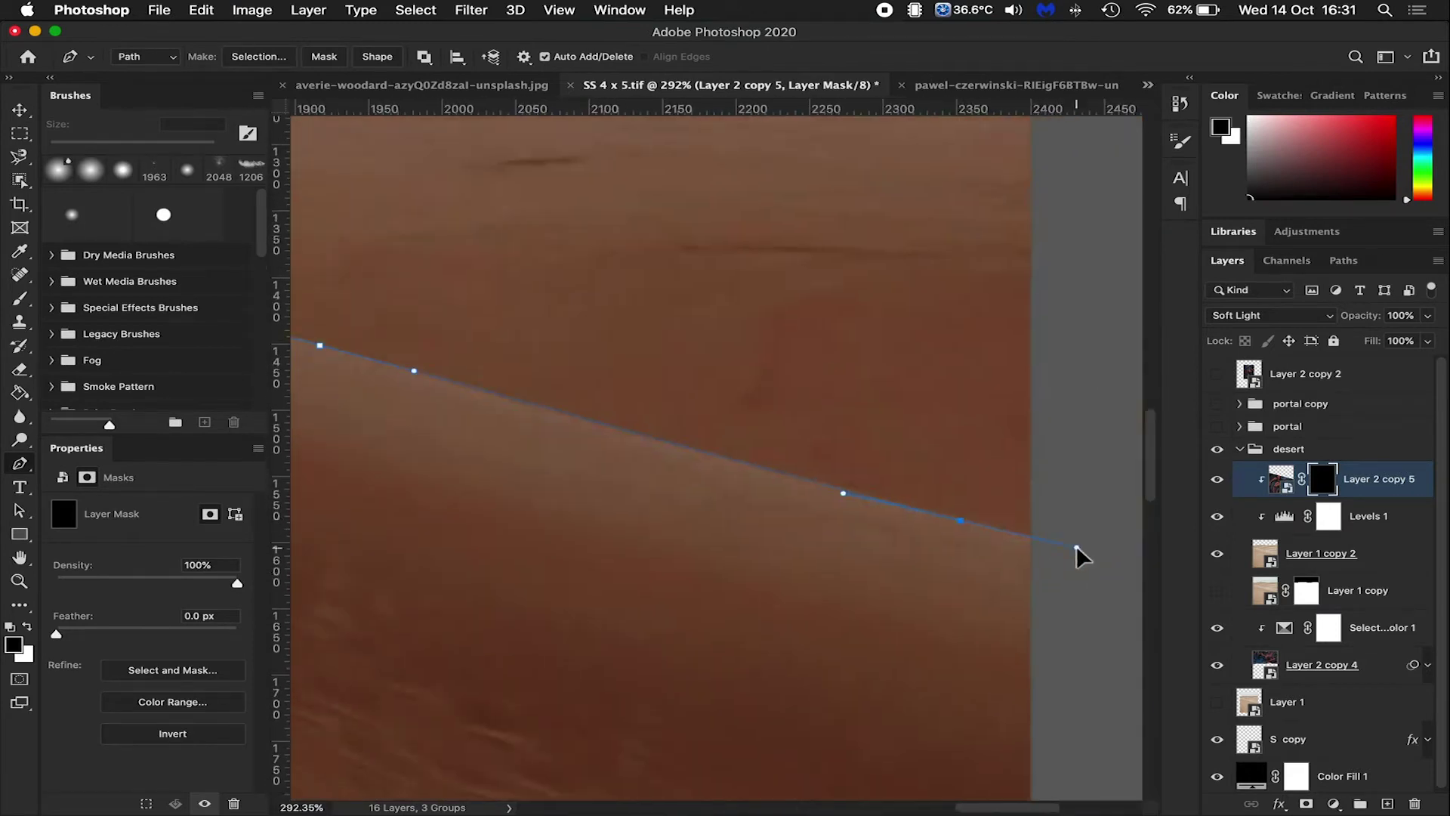
key("ctrl+0")
right_click(680, 469)
left_click(752, 541)
key("Return")
key("b")
key("x")
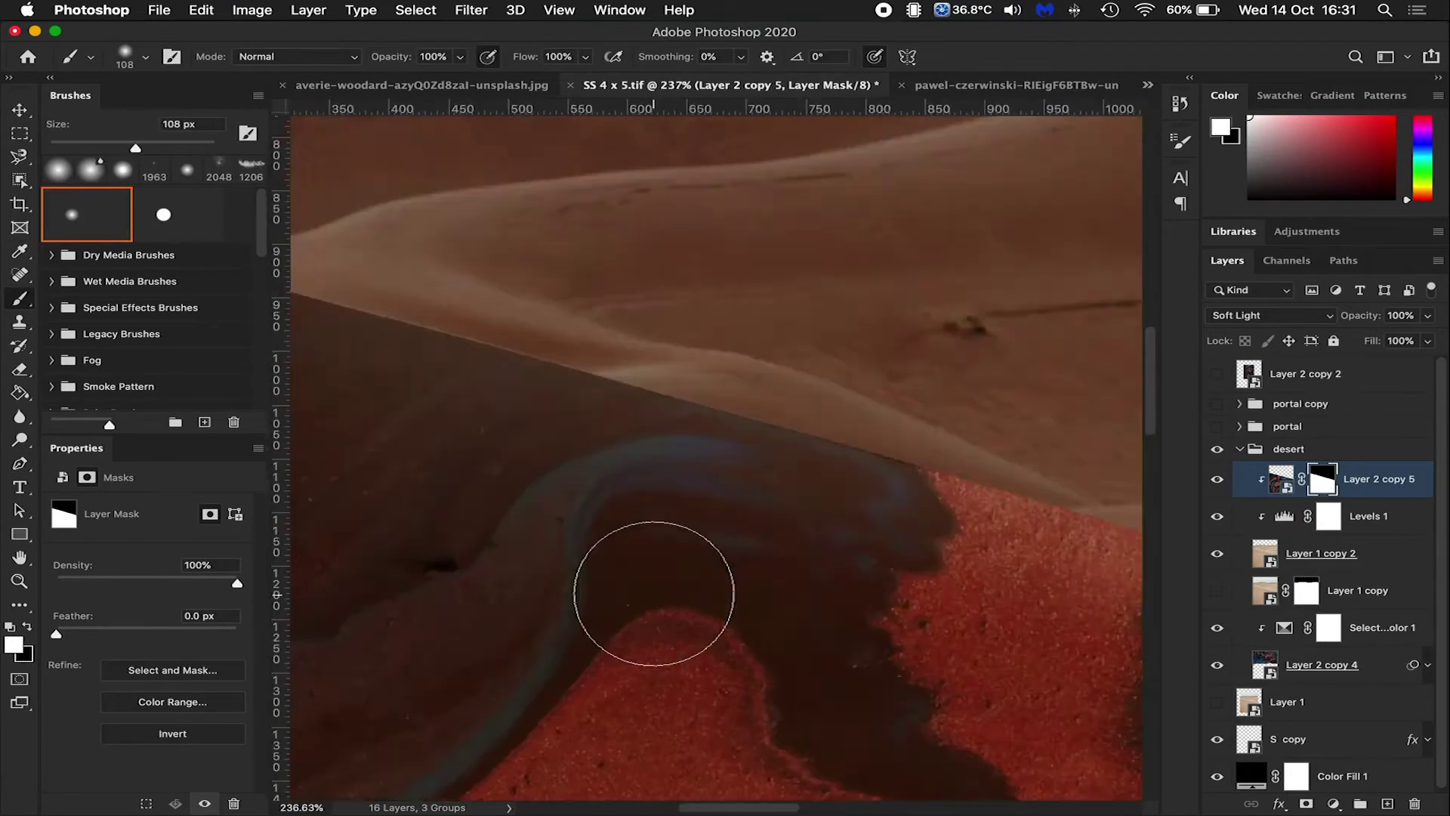
Place Layer 2 copy 6 below copy 5, lower its opacity, and show the portal group
key("r")
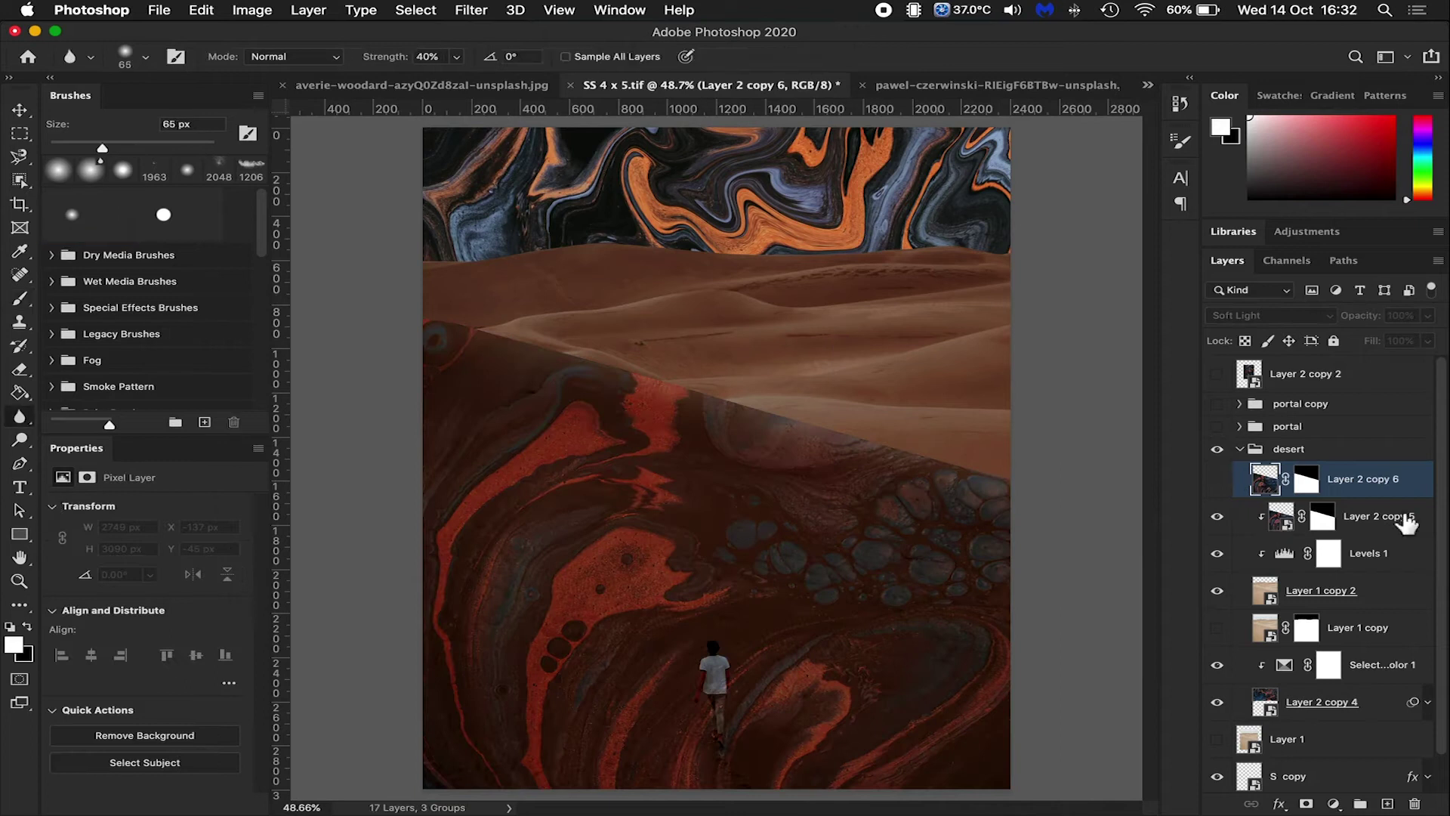
key("ctrl+bracketleft")
scroll(689, 446, "up", 3)
scroll(971, 533, "right", 3)
scroll(646, 390, "down", 5)
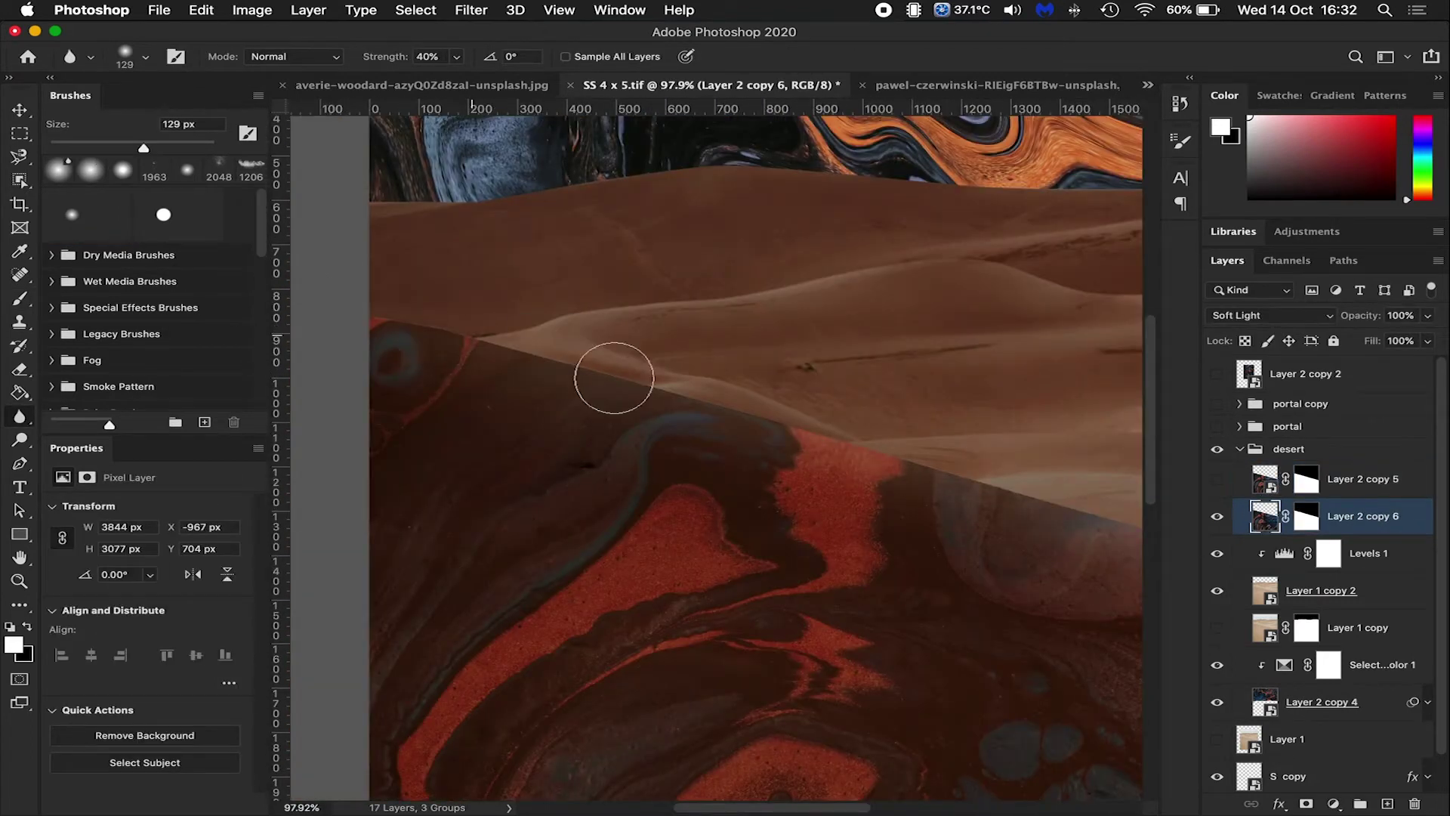
scroll(619, 388, "down", 3)
mouse_move(1355, 314)
left_mouse_down()
mouse_move(1328, 315)
mouse_move(1395, 333)
left_mouse_up()
left_click(1217, 426)
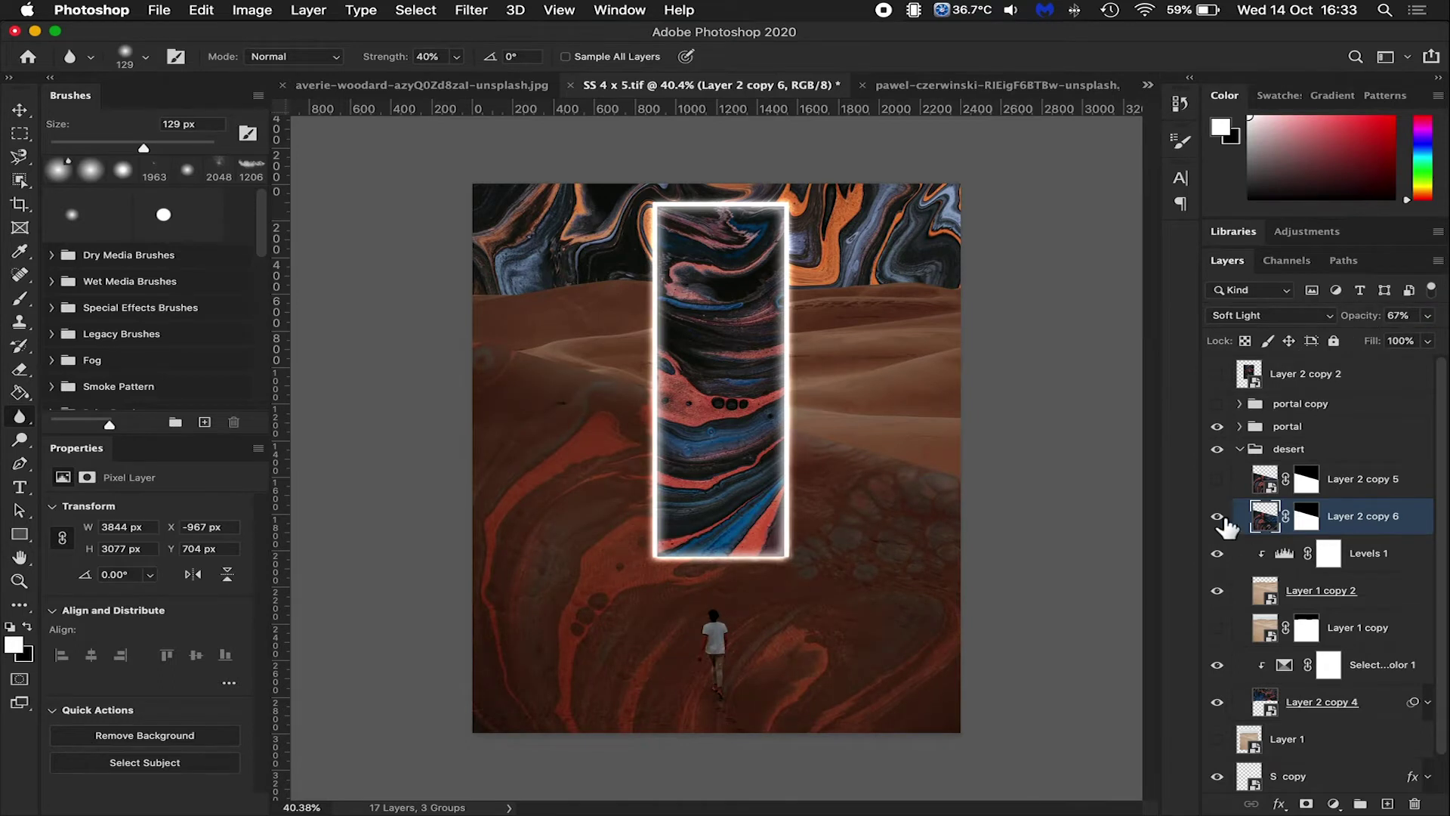
Move Layer 2 copy 5 below copy 6 and set it to Subtract at low opacity
left_click(1216, 478)
left_click_drag(1352, 479, 1397, 542)
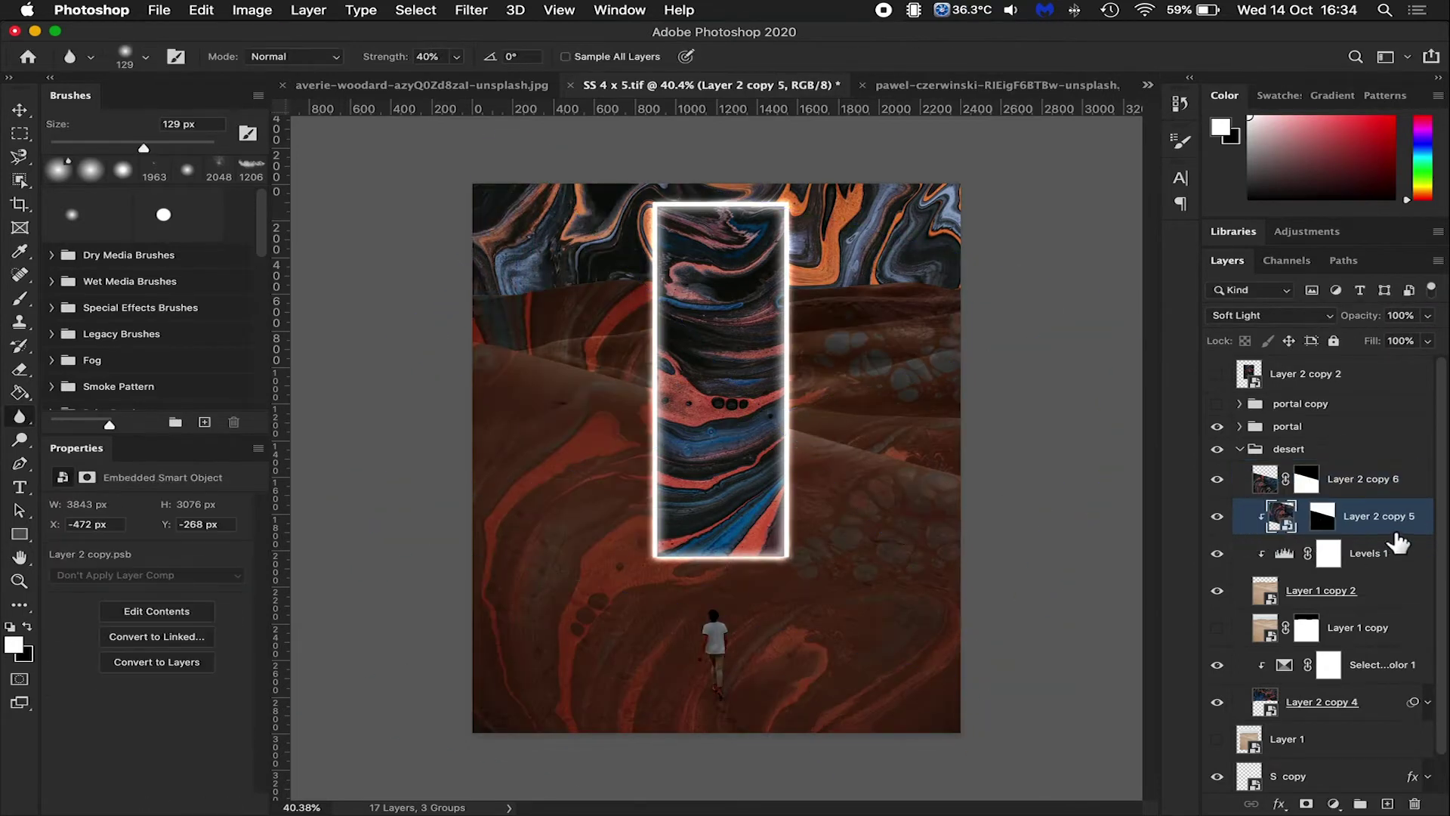
left_click(1216, 426)
left_click_drag(1360, 315, 1309, 315)
left_click(1283, 314)
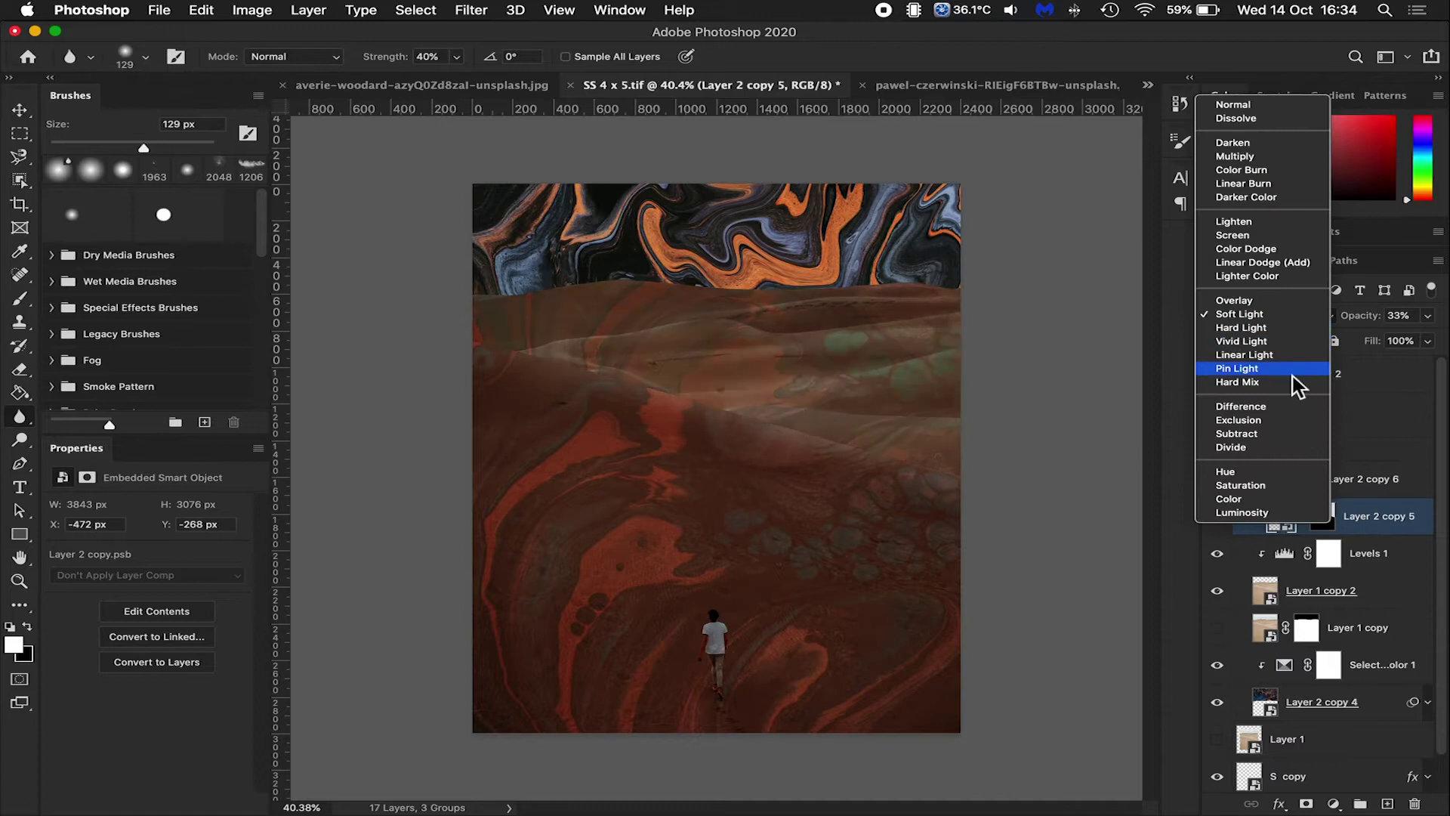
left_click(1236, 433)
left_click(1284, 315)
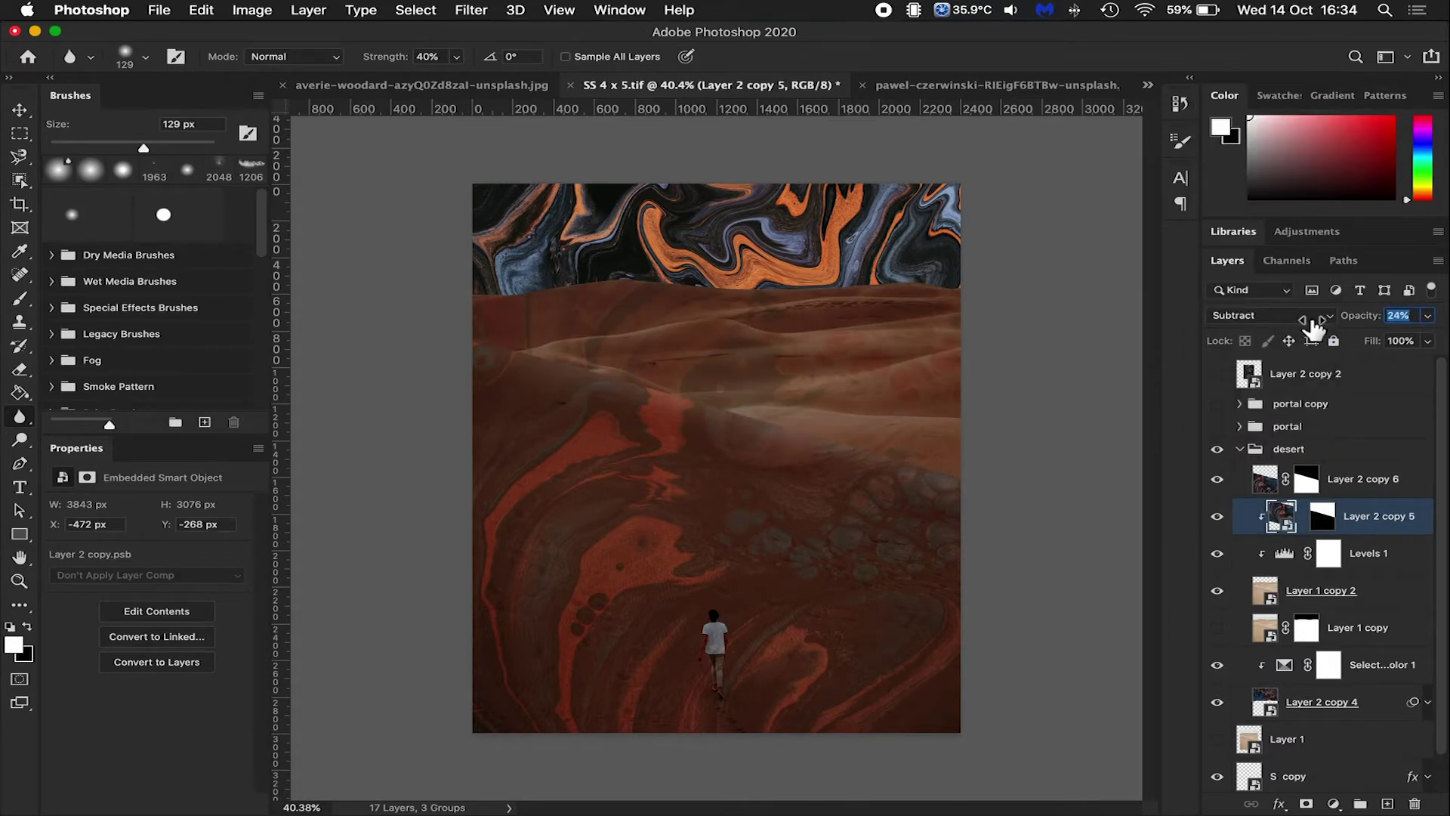
Set Layer 2 copy 6 to Exclusion at about 35% opacity
left_click(1352, 479)
left_click(1269, 314)
left_click(1279, 498)
left_click_drag(1309, 315, 1162, 328)
Show and reposition the portal copy group, then collapse the desert group
left_click(1217, 403)
key("ctrl+t")
left_click_drag(867, 620, 891, 651)
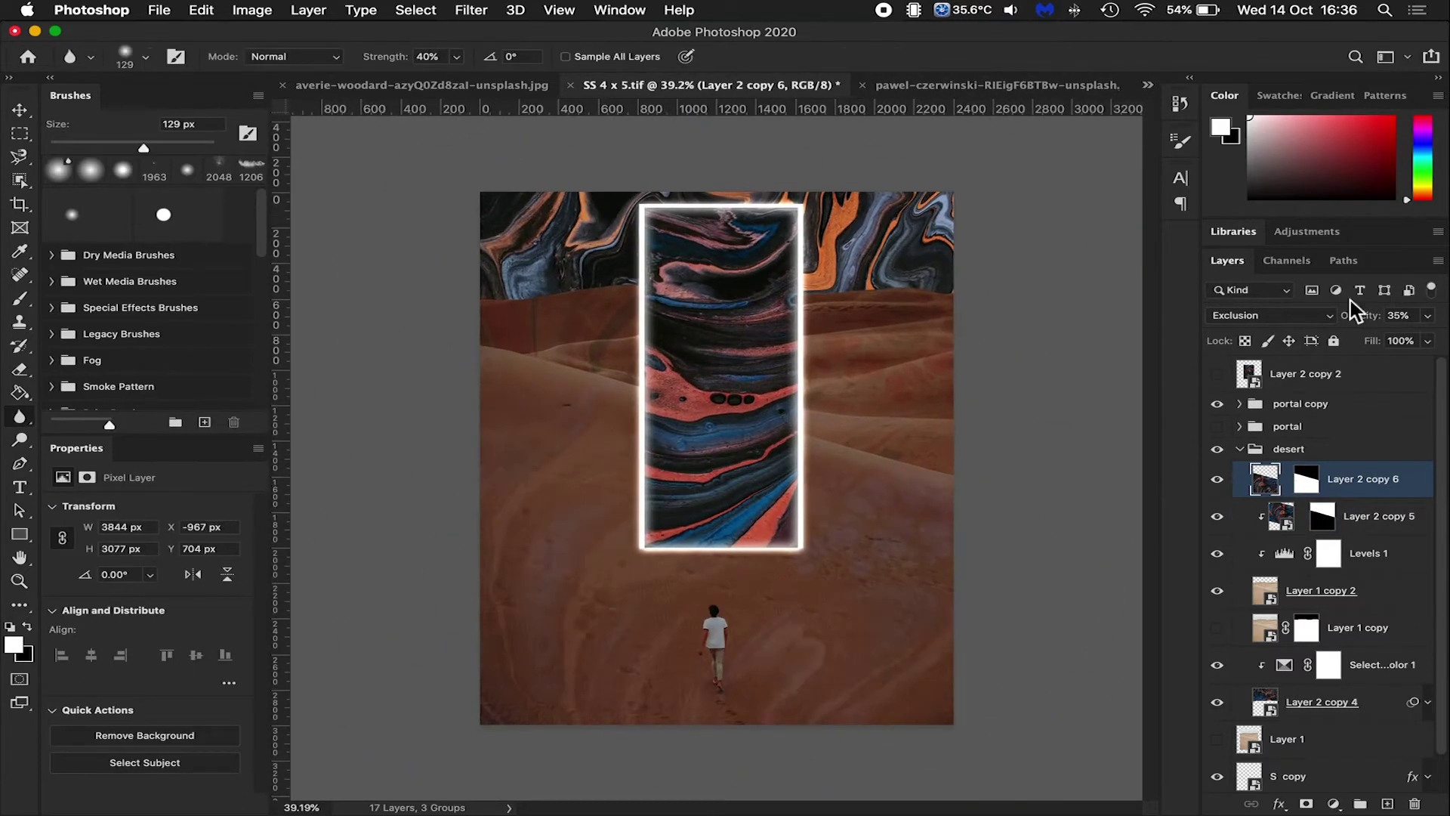
left_click(1368, 553)
left_click(1378, 516)
left_click(1239, 449)
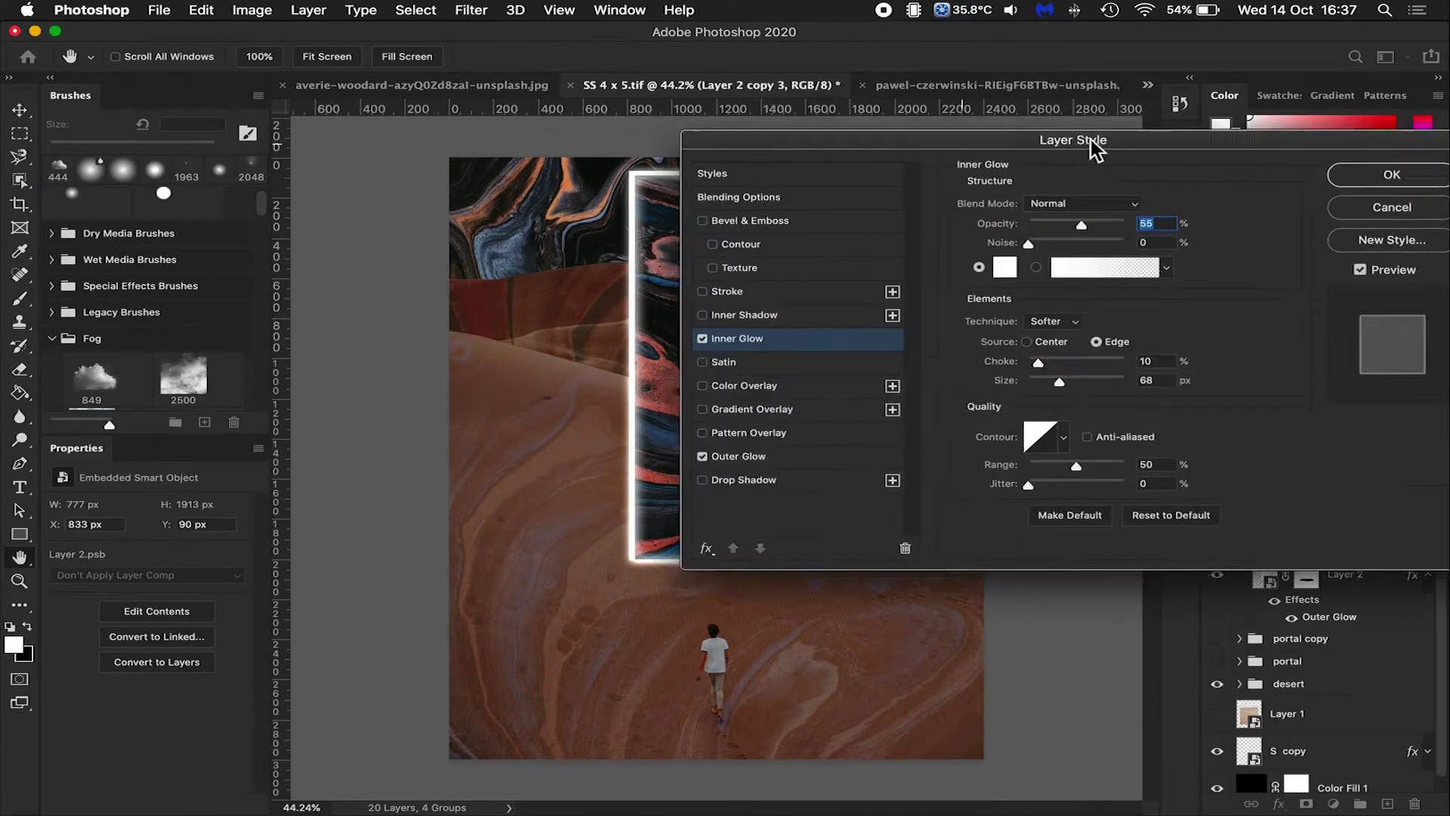
Strengthen the portal's Inner Glow and add a new fog layer above the portal
left_click_drag(1095, 149, 1255, 135)
left_click_drag(1213, 370, 1220, 370)
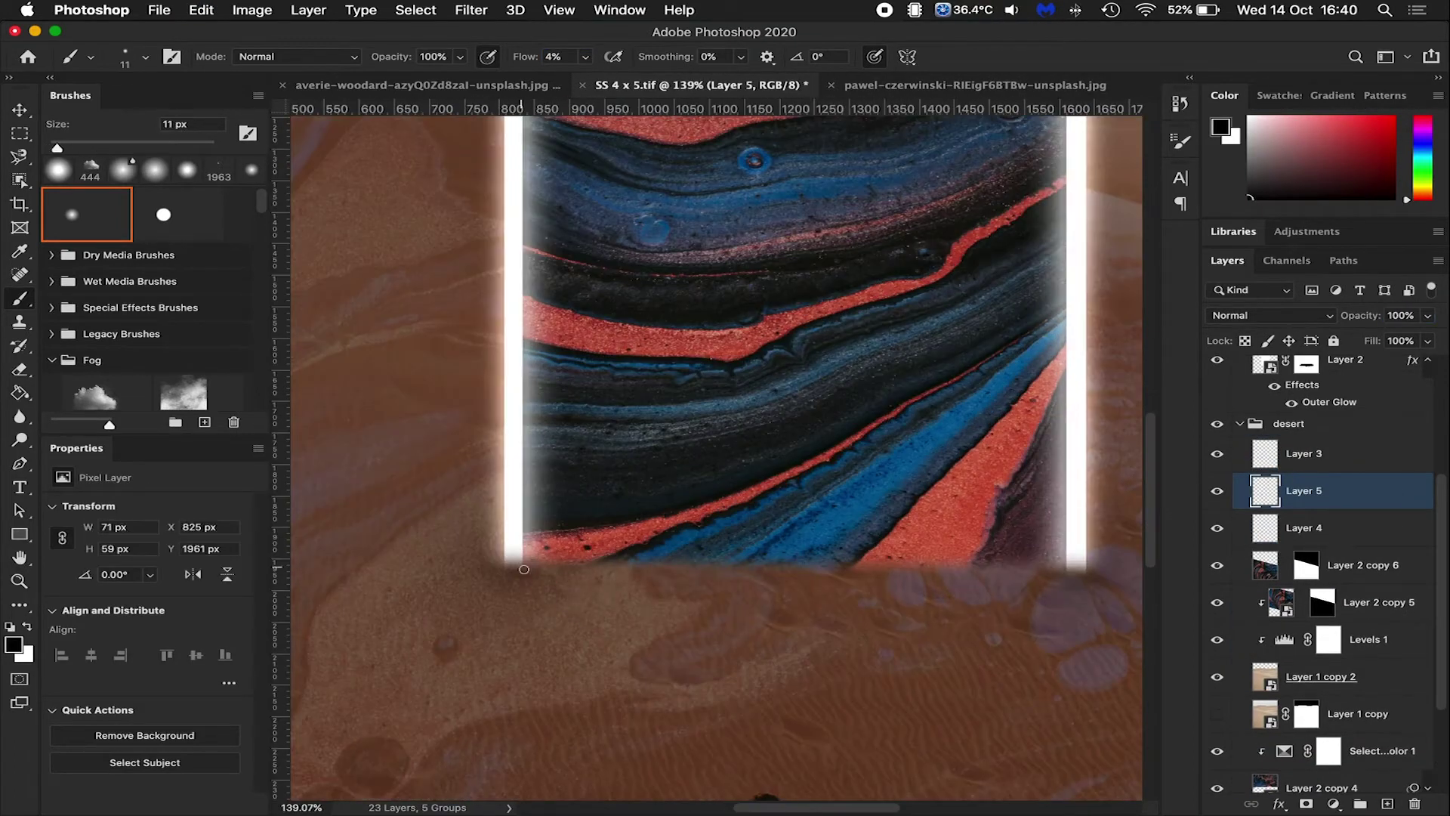
left_click(1269, 315)
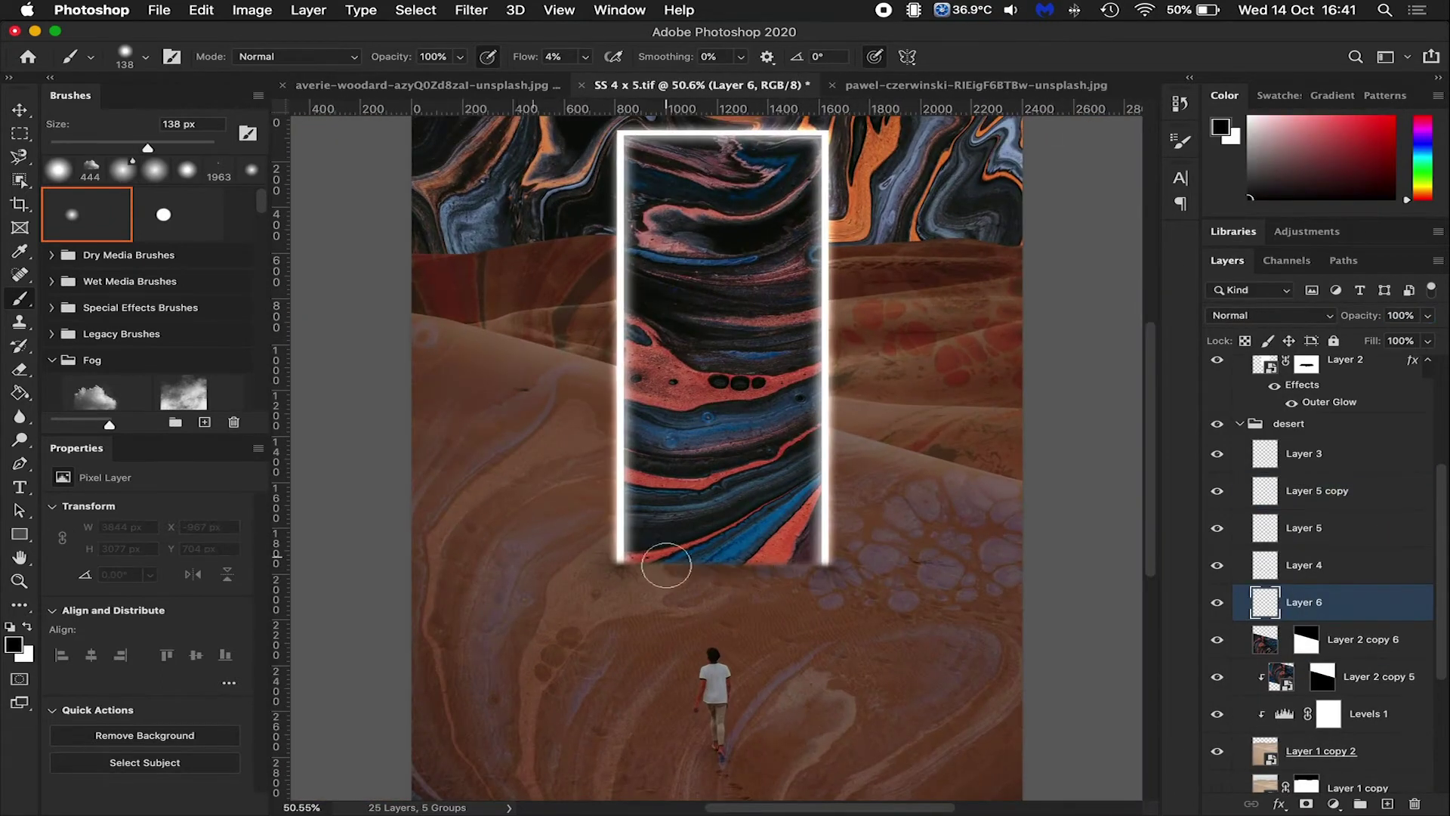
scroll(1389, 453, "up", 5)
left_click(1397, 447)
key("ctrl+shift+alt+n")
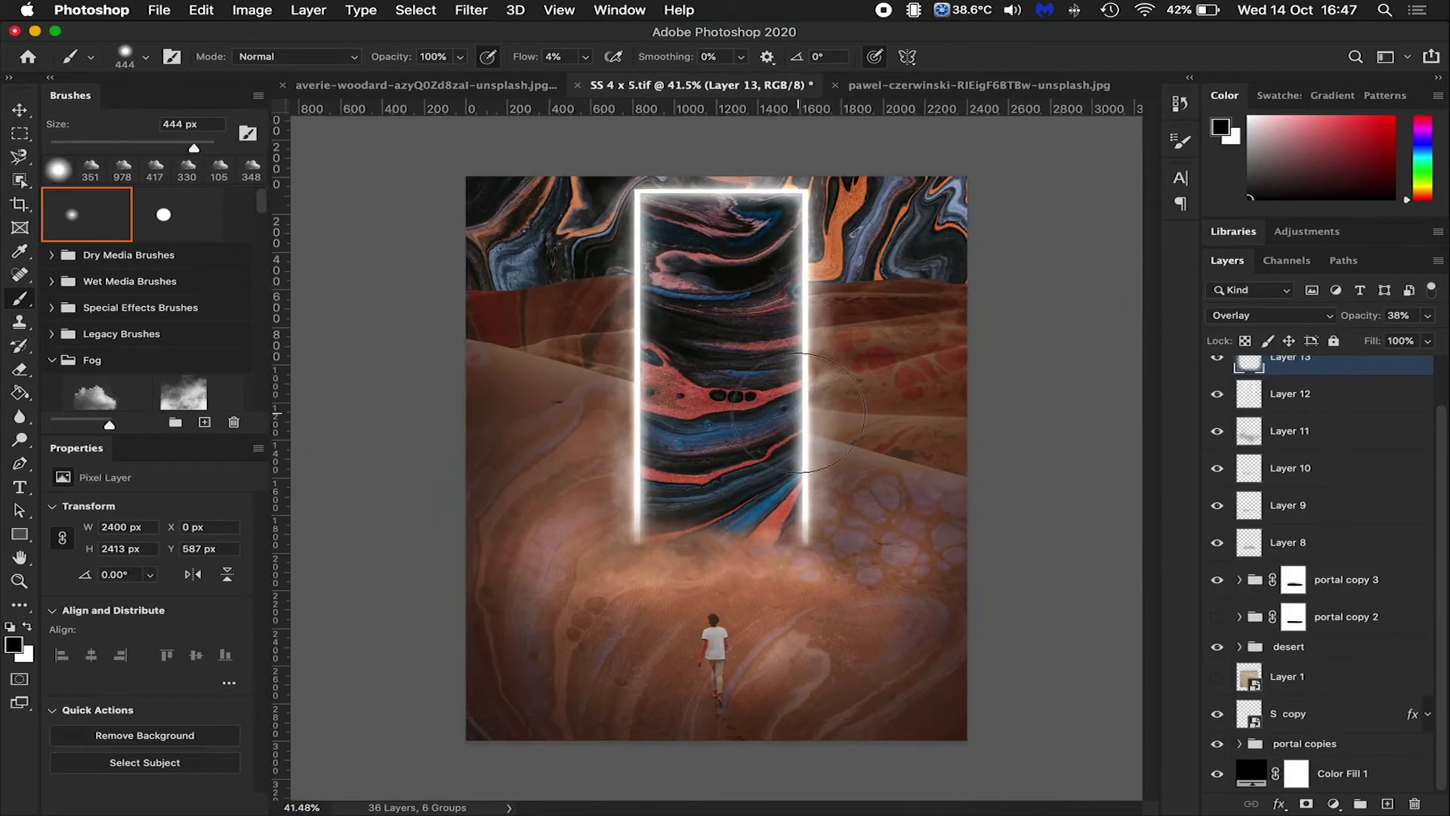
Group the fog layers 8–13 into a lighting group
key("ctrl+g")
left_click(1335, 612)
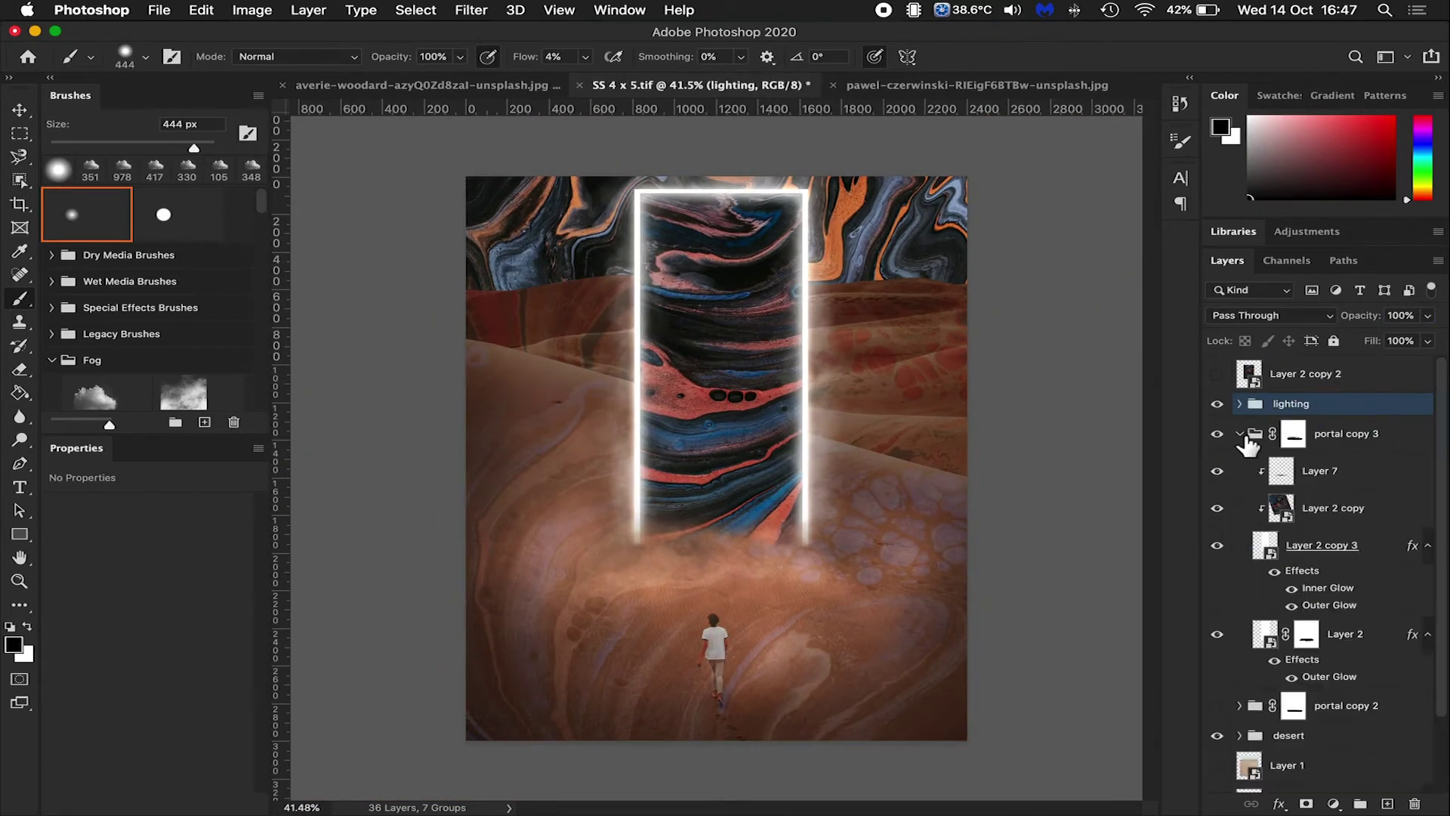
scroll(1365, 648, "down", 3)
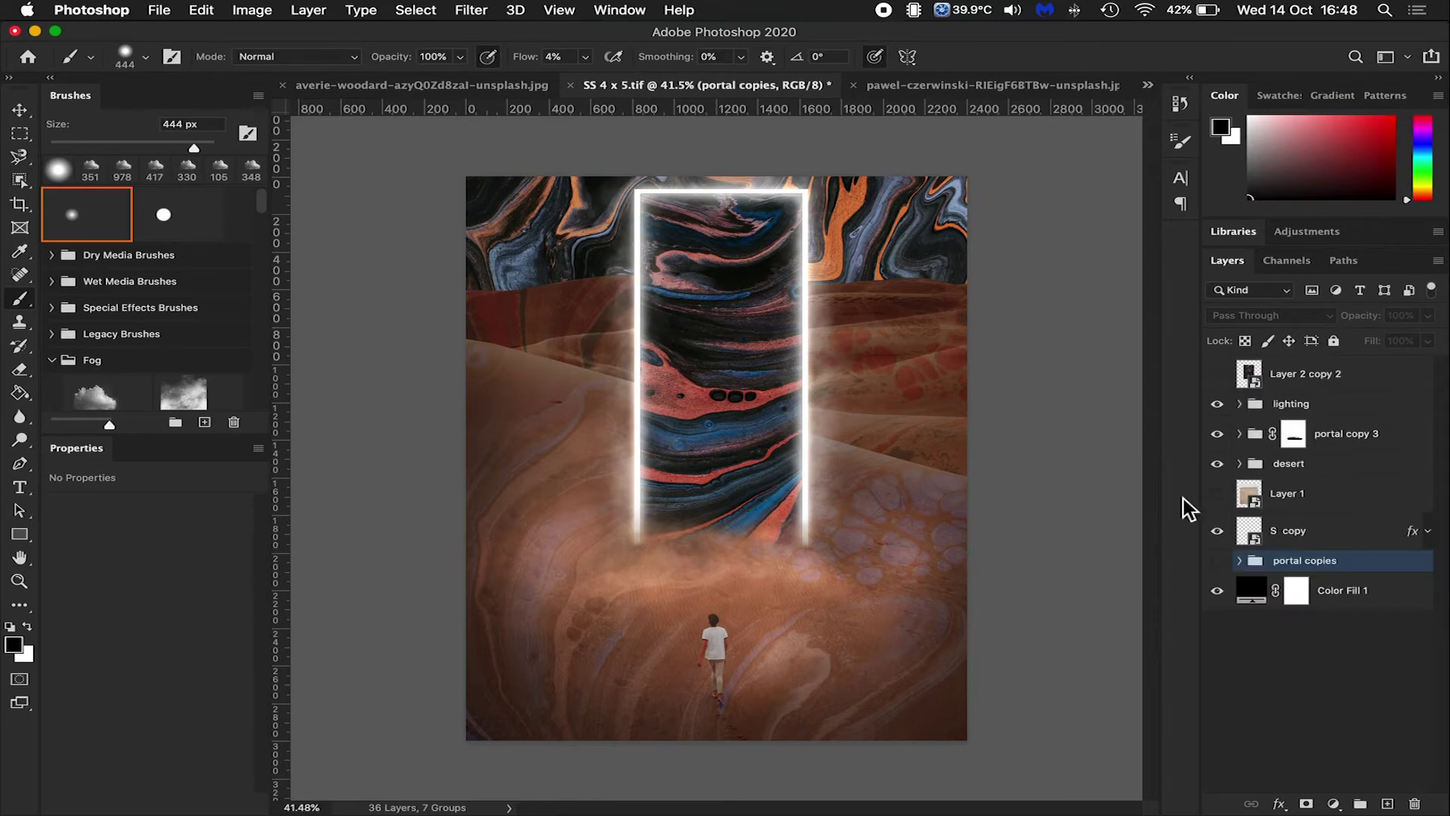
left_click(1239, 463)
Set Layer 2 copy 6 to Exclusion at 43% and mask it off the walking figure
left_click(1239, 684)
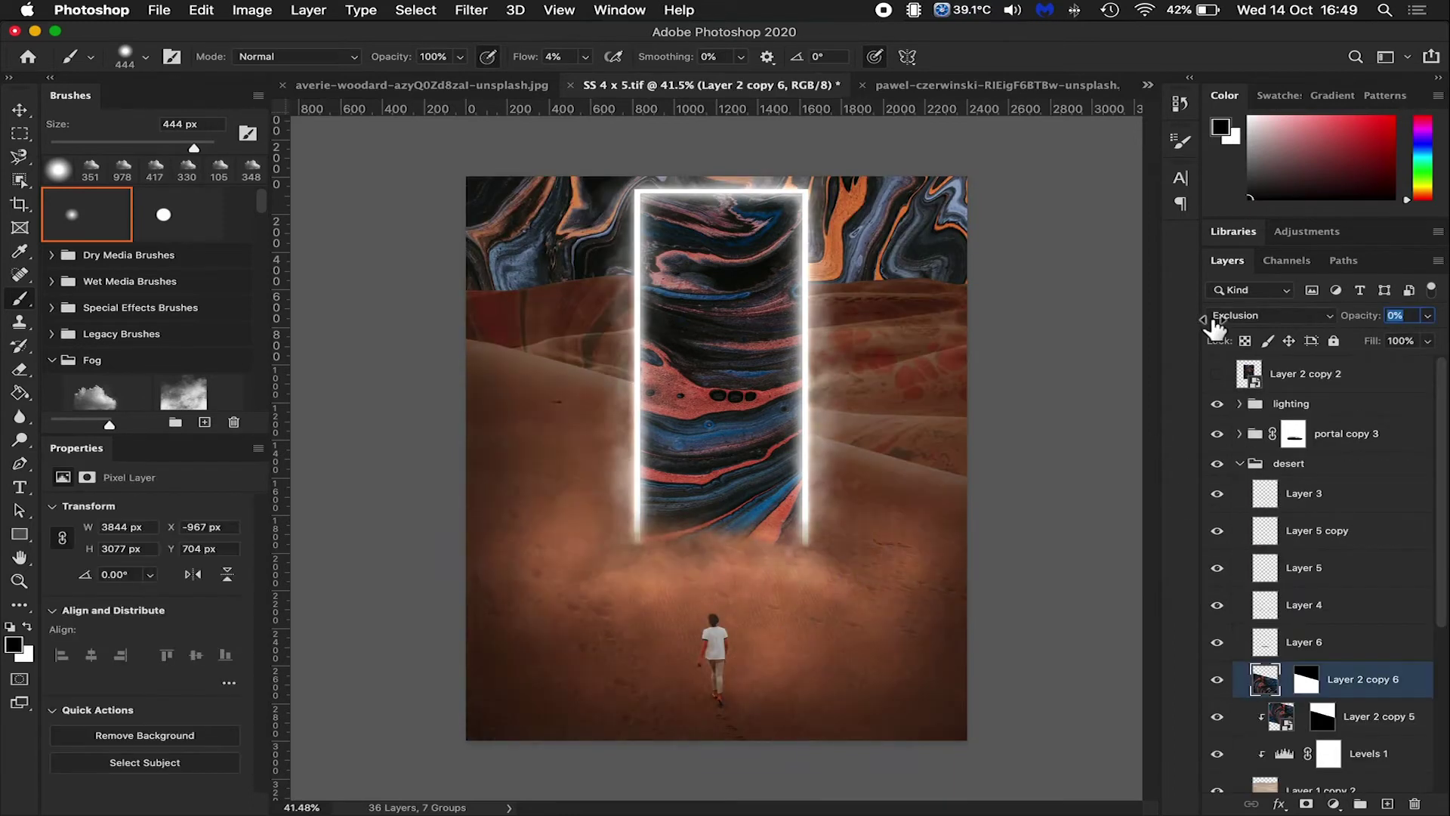
left_click_drag(1366, 320, 1384, 321)
left_click(1269, 314)
left_click(1284, 435)
scroll(716, 697, "up", 5)
left_click(1307, 679)
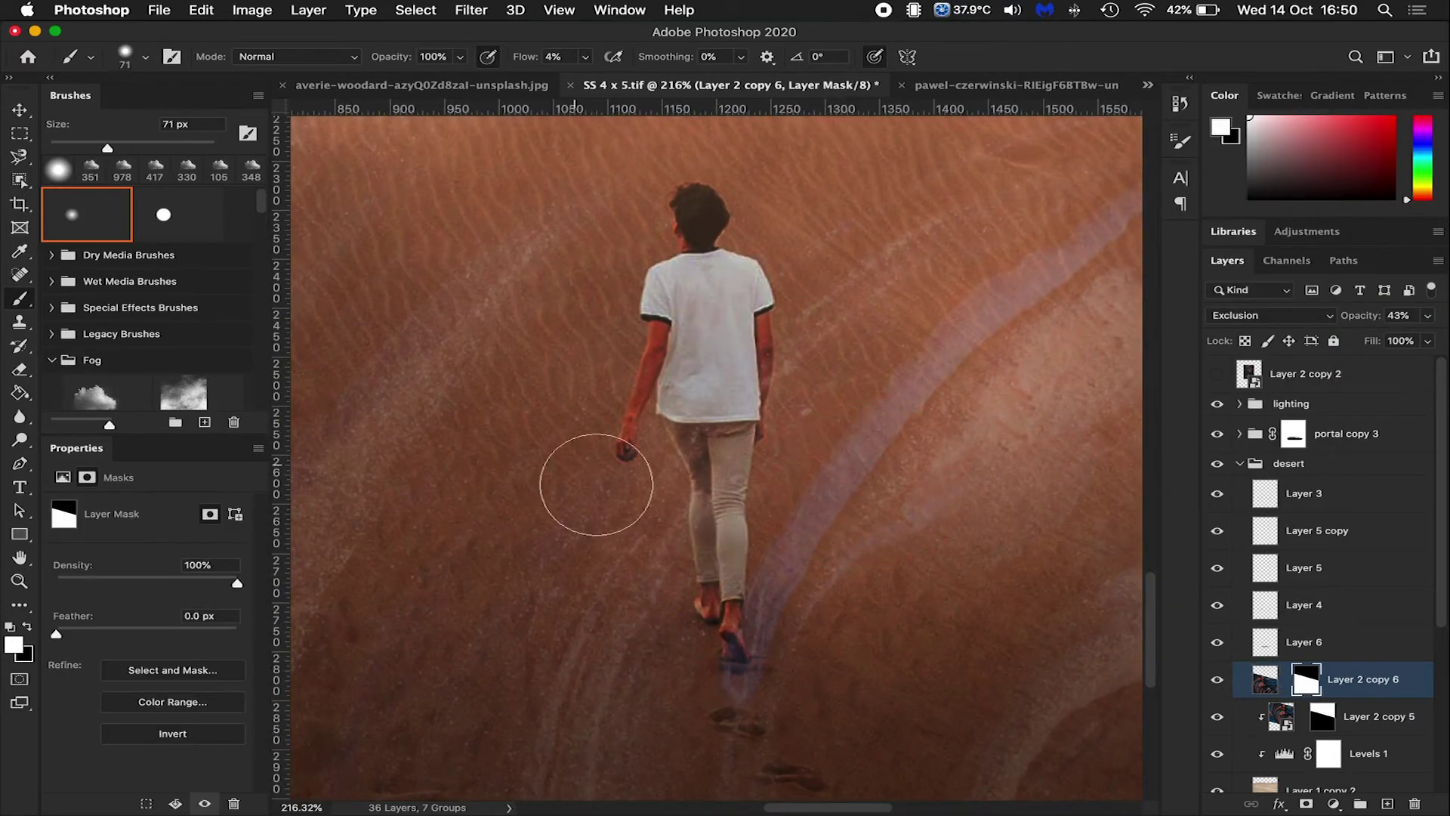
scroll(654, 337, "up", 2)
scroll(776, 561, "down", 5)
scroll(777, 560, "right", 2)
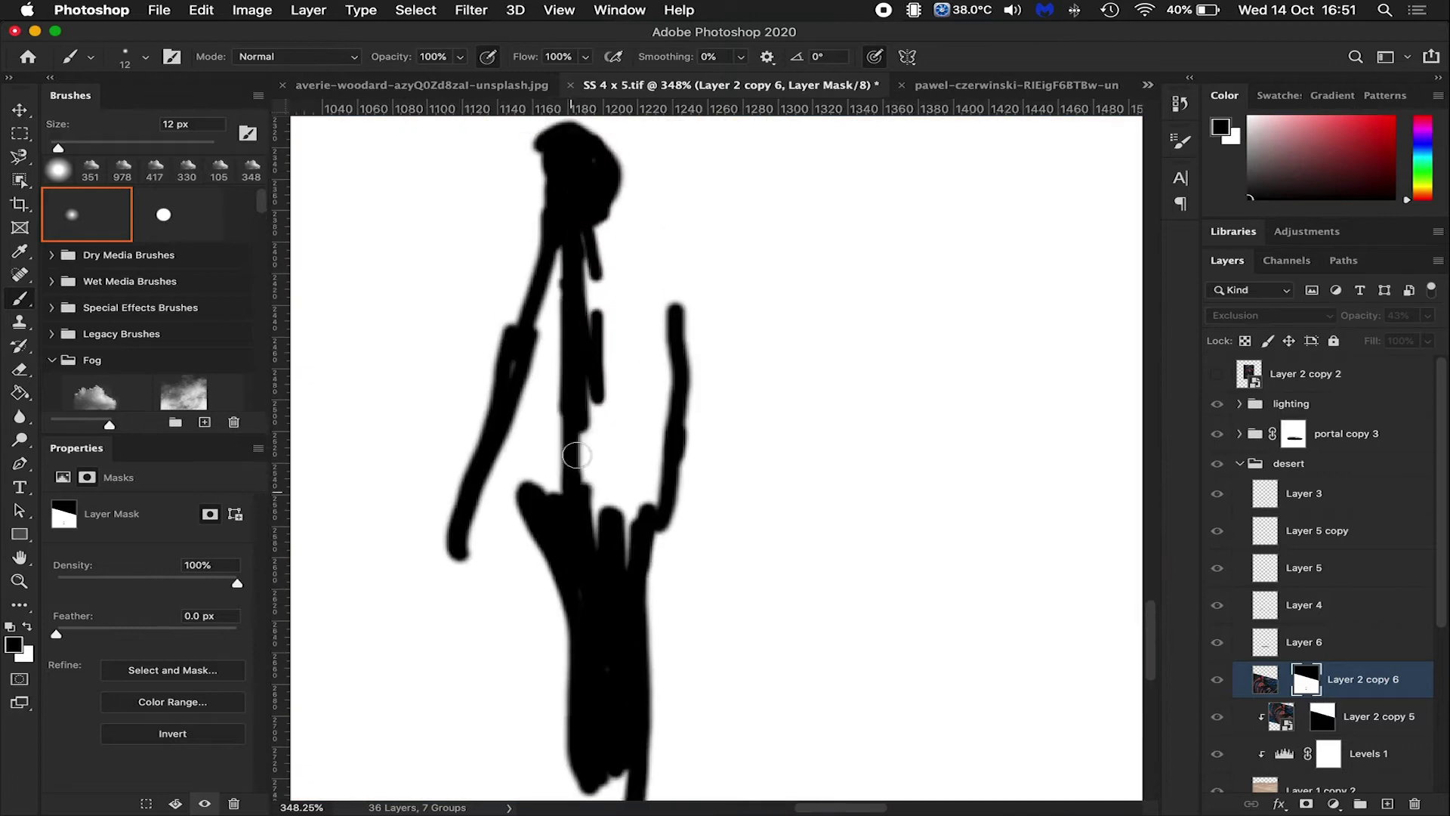
scroll(827, 533, "down", 2)
scroll(677, 557, "down", 10)
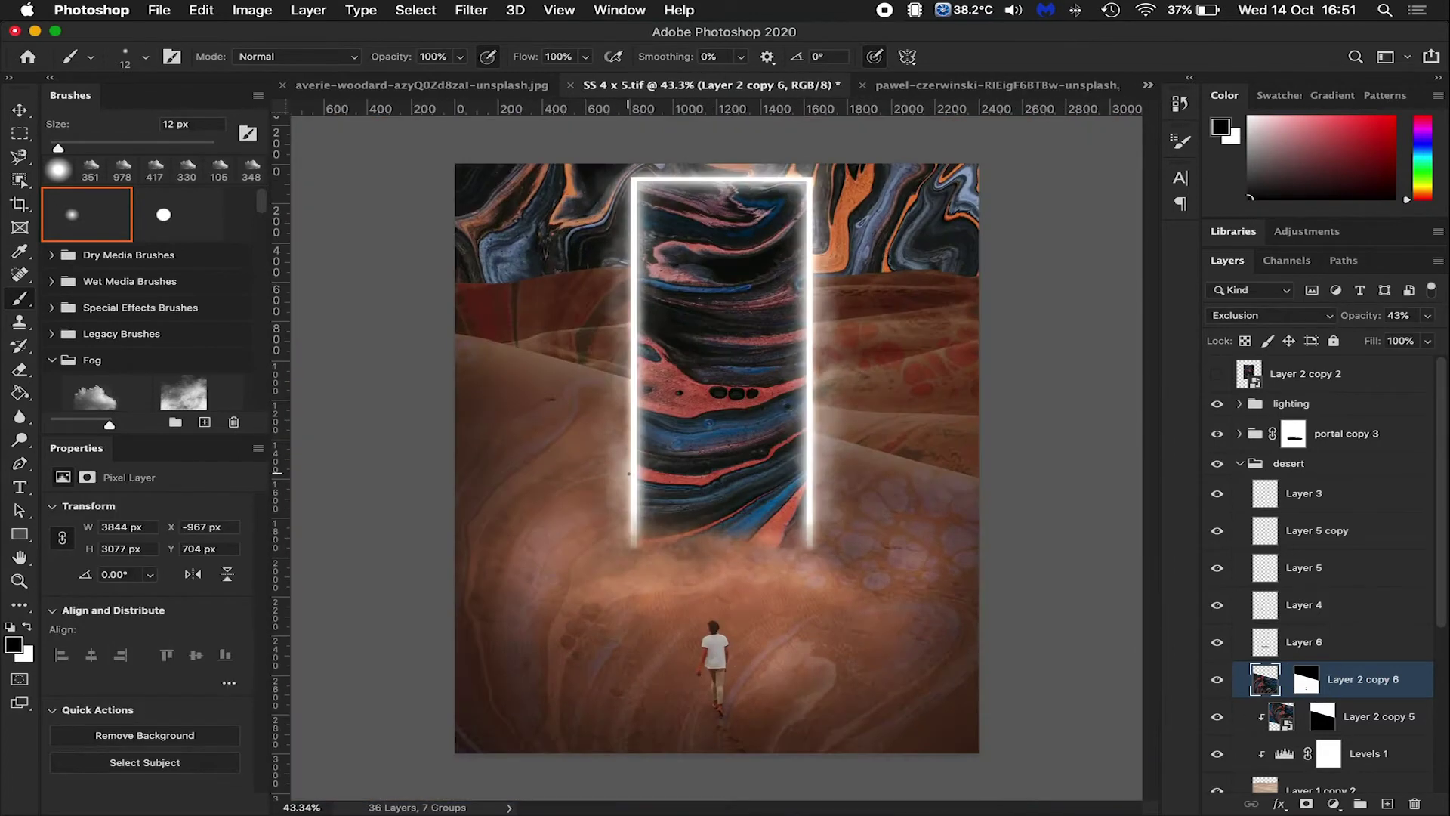
scroll(1284, 604, "down", 3)
Convert the Layer 1 copy 2 sand layer into masked Layer 14
left_click(1329, 719)
right_click(1307, 680)
left_click(1300, 696)
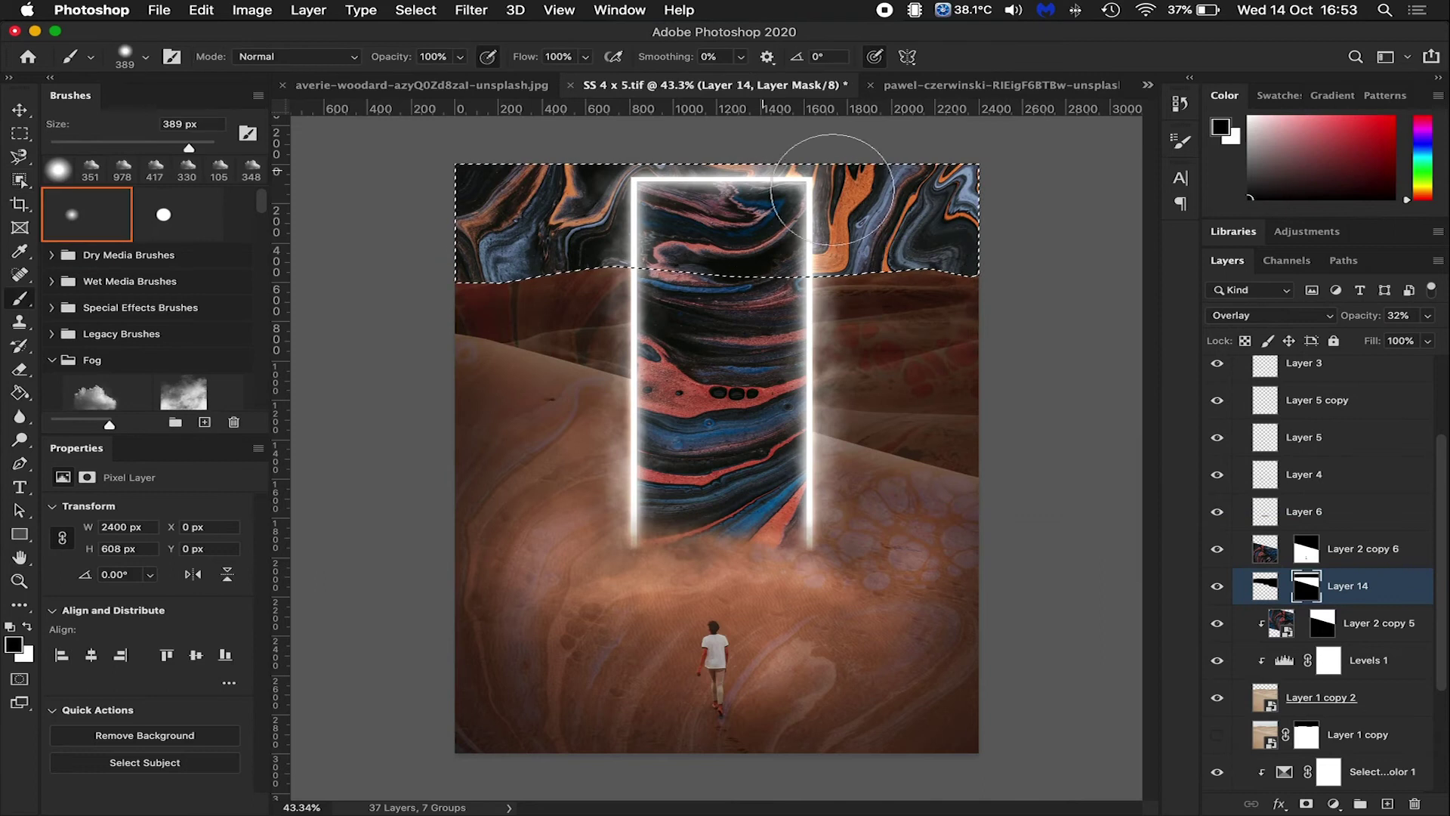
Blend Layer 14 over the dunes in Soft Light at 45% opacity
left_click(1283, 622)
left_click(1269, 314)
left_click(1239, 423)
scroll(1345, 453, "up", 5)
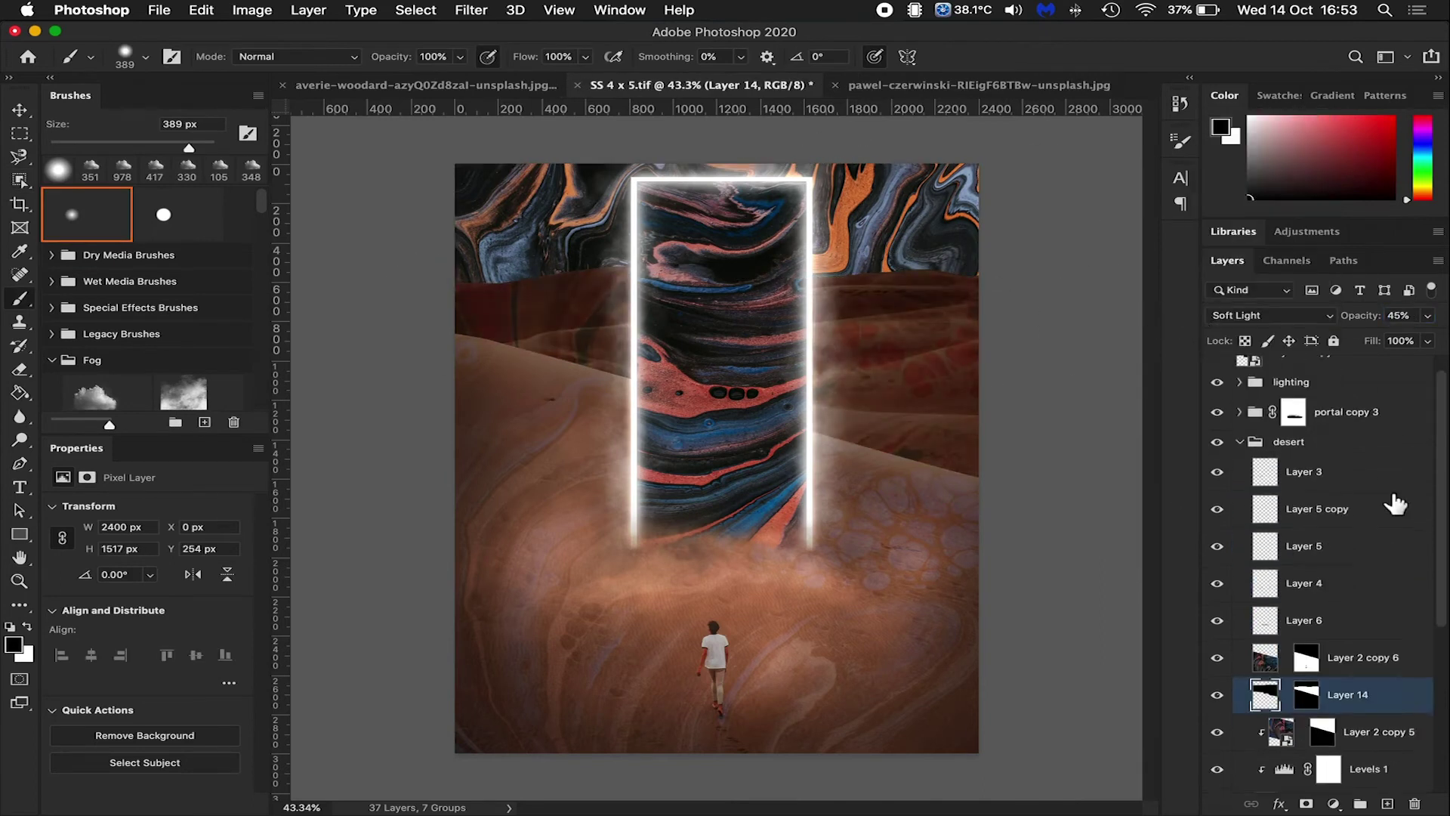
scroll(1391, 501, "down", 6)
left_click(1268, 315)
left_click(1280, 205)
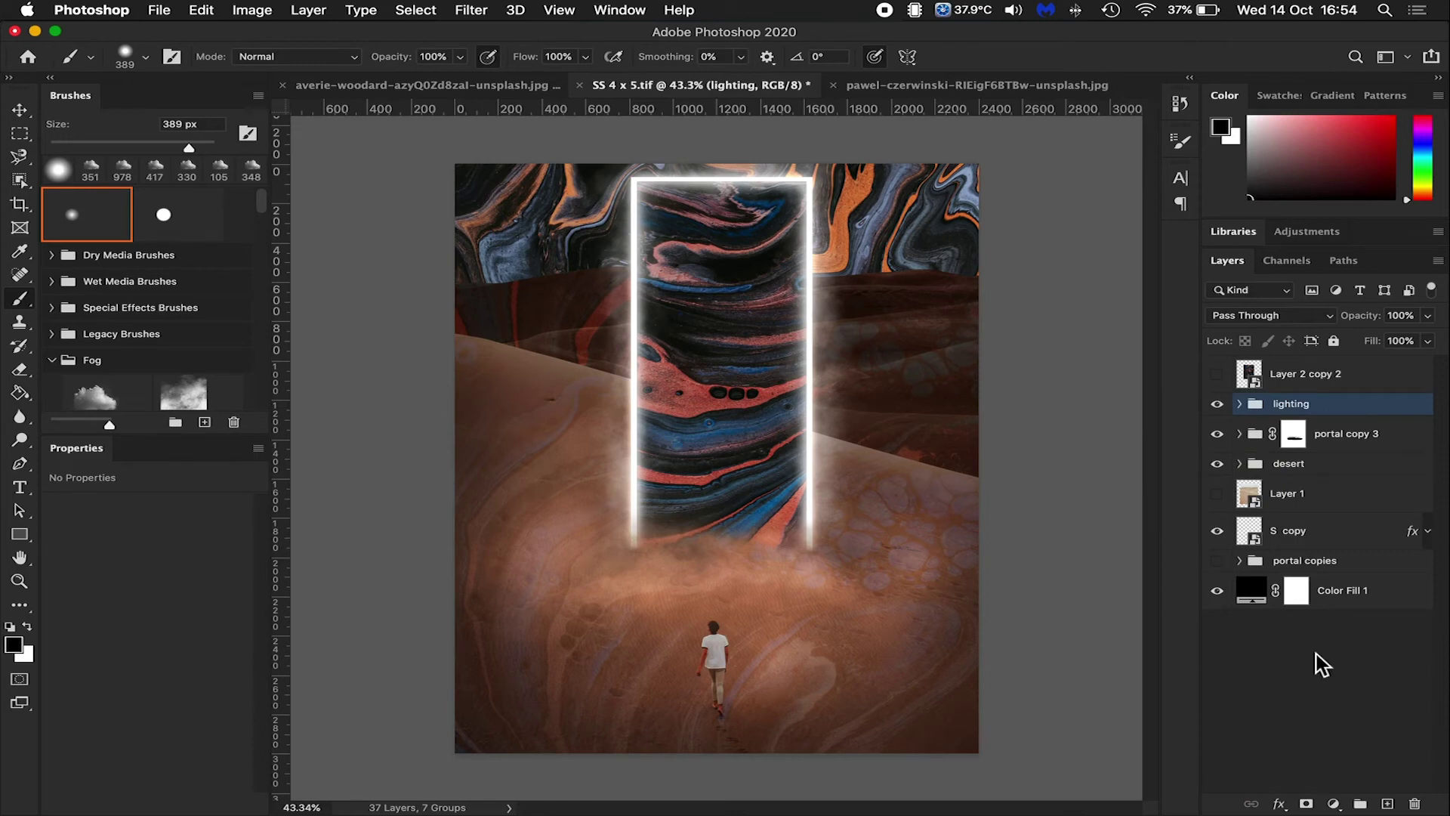
Add a Selective Color grade shifting reds toward magenta, highlights magenta-blue and shadows bluer
left_click(1334, 803)
left_click(1344, 767)
left_click_drag(147, 566, 87, 568)
mouse_move(192, 567)
left_mouse_down()
mouse_move(117, 566)
mouse_move(159, 601)
left_mouse_up()
left_click_drag(147, 635, 143, 670)
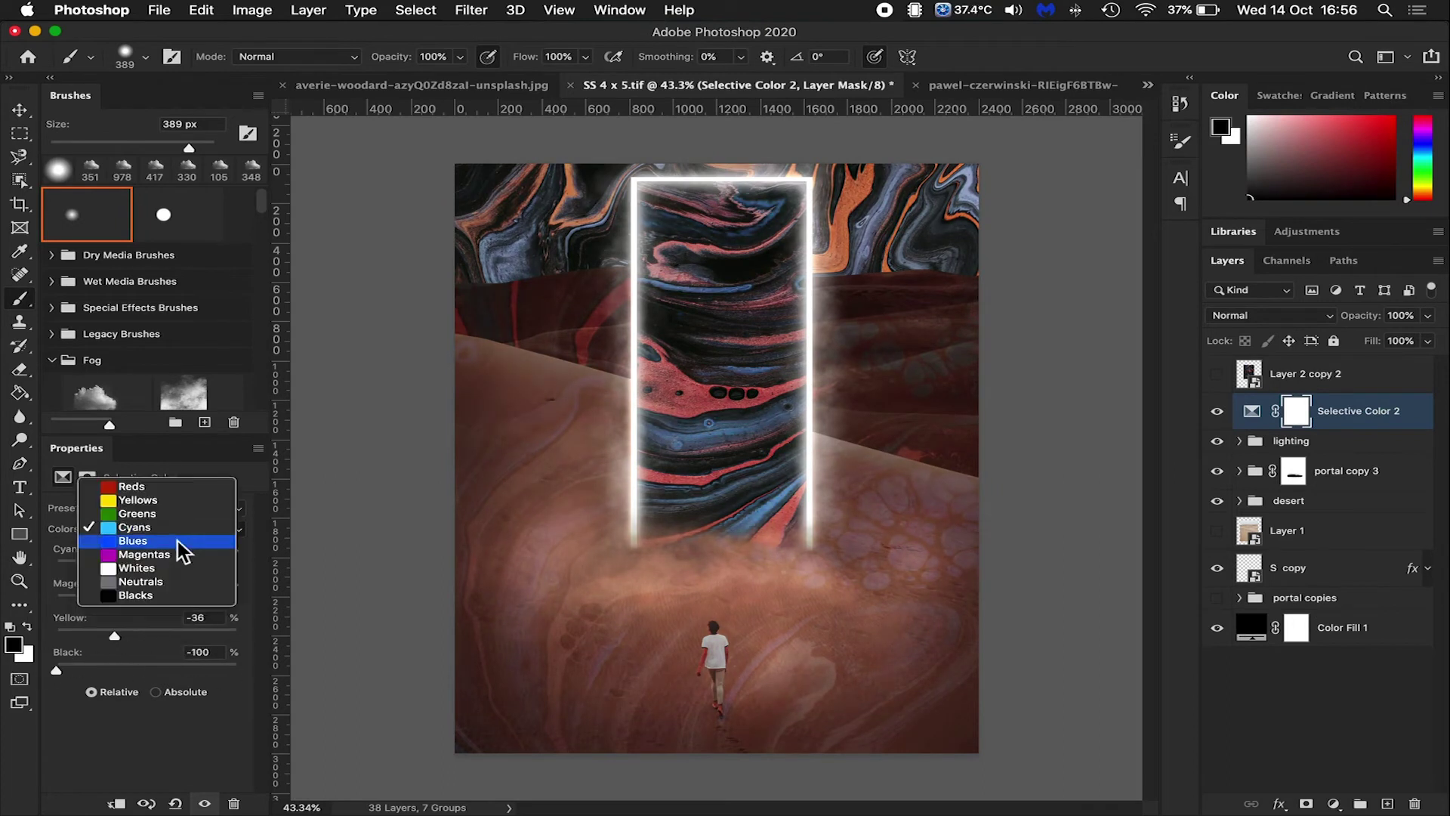
mouse_move(120, 611)
left_mouse_down()
mouse_move(161, 610)
mouse_move(97, 580)
left_mouse_up()
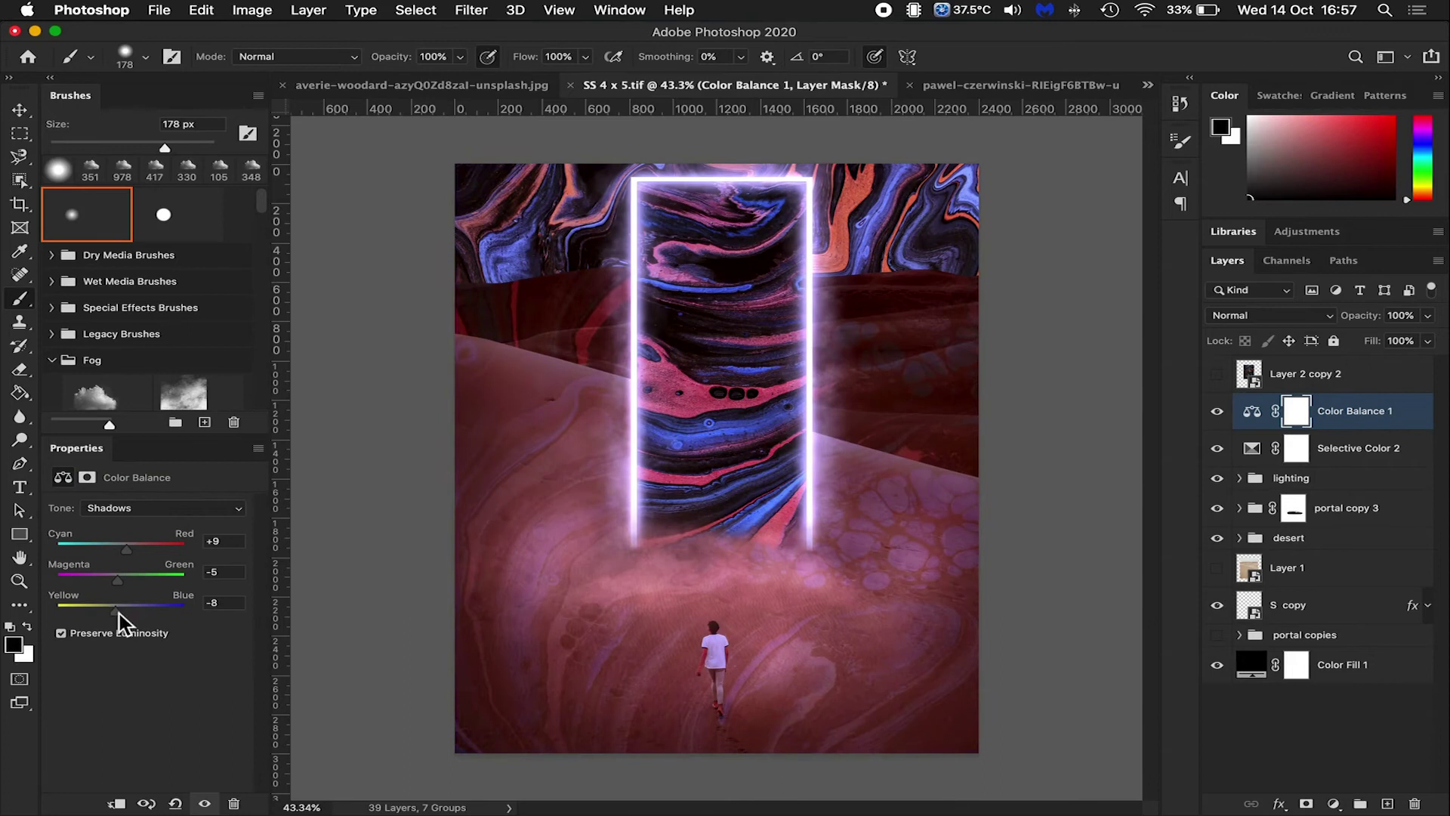
left_click_drag(119, 614, 130, 610)
Group the colour adjustments as pp and add a lowered-opacity S-curve Curves adjustment
left_click(1386, 441, "shift")
key("ctrl+g")
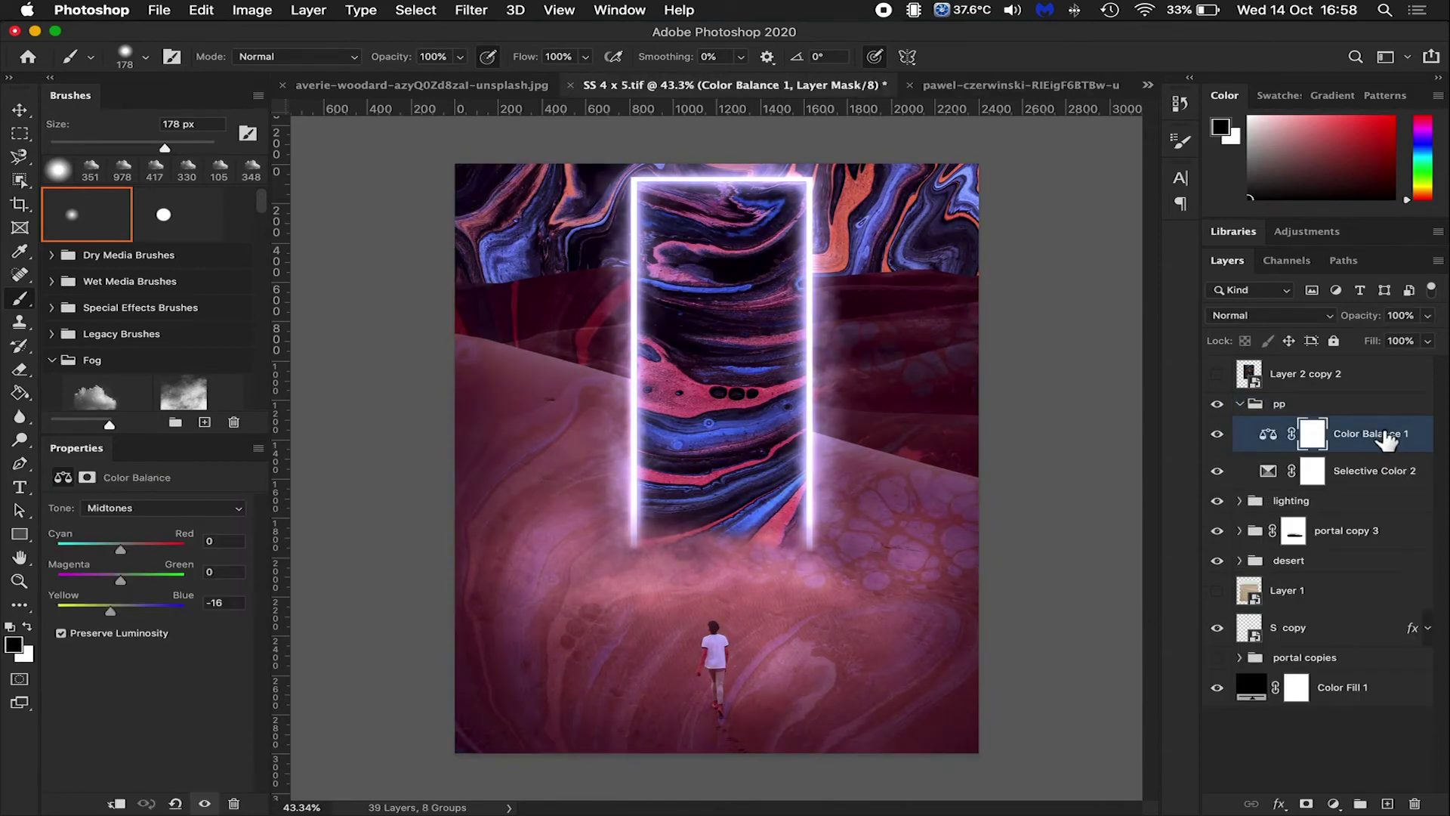
left_click(1334, 804)
mouse_move(157, 634)
left_mouse_down()
mouse_move(158, 618)
mouse_move(133, 650)
left_mouse_up()
left_click_drag(1359, 315, 1201, 330)
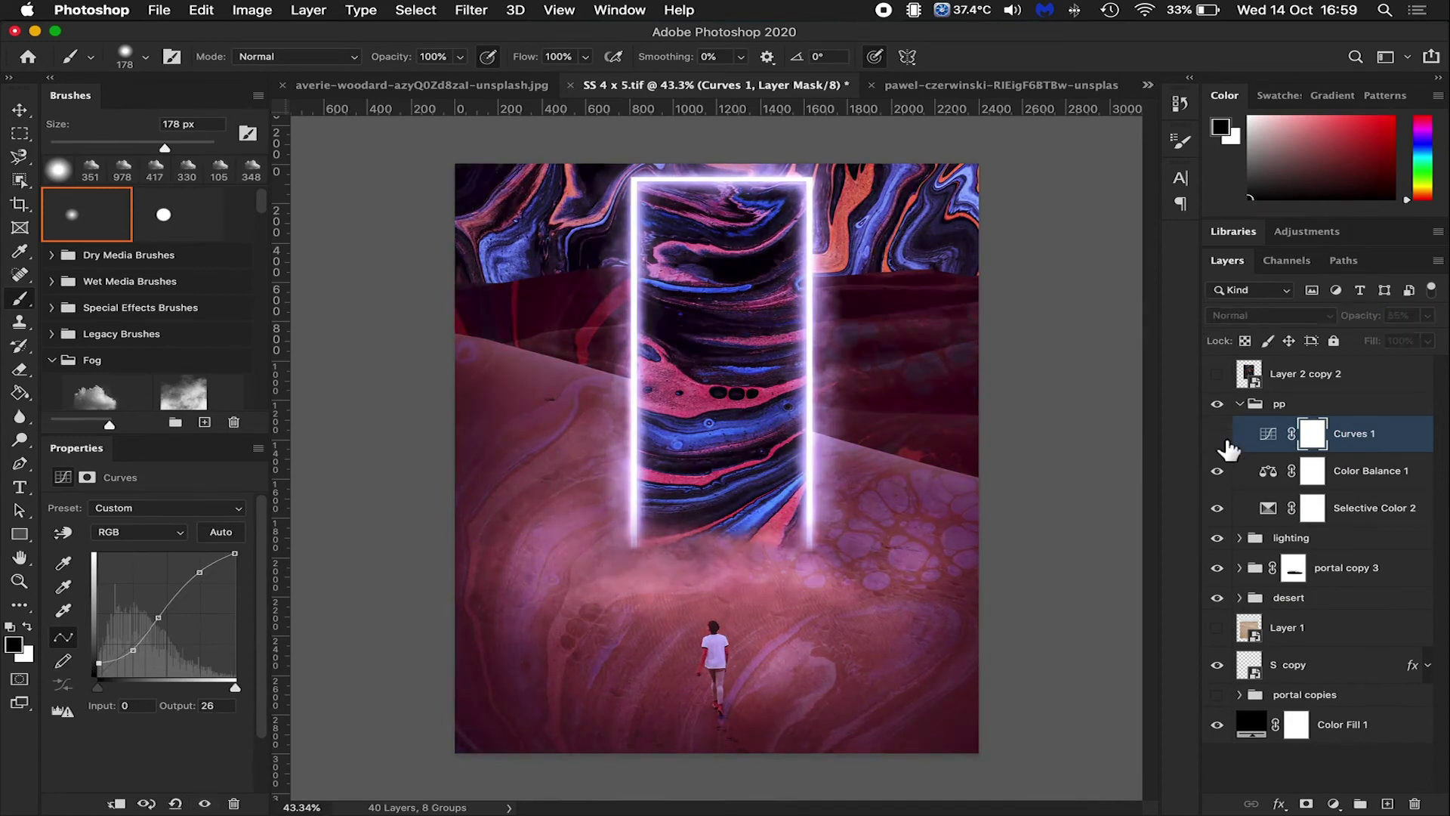
Stamp a merged copy of the visible poster onto a new layer
key("ctrl+shift+alt+n")
key("i")
left_click(12, 644)
key("Escape")
Add Texture in Camera Raw and set a vertical Tilt-Shift band around the portal
left_click(472, 10)
left_click(537, 123)
scroll(1155, 453, "down", 3)
left_click_drag(1291, 475, 1153, 476)
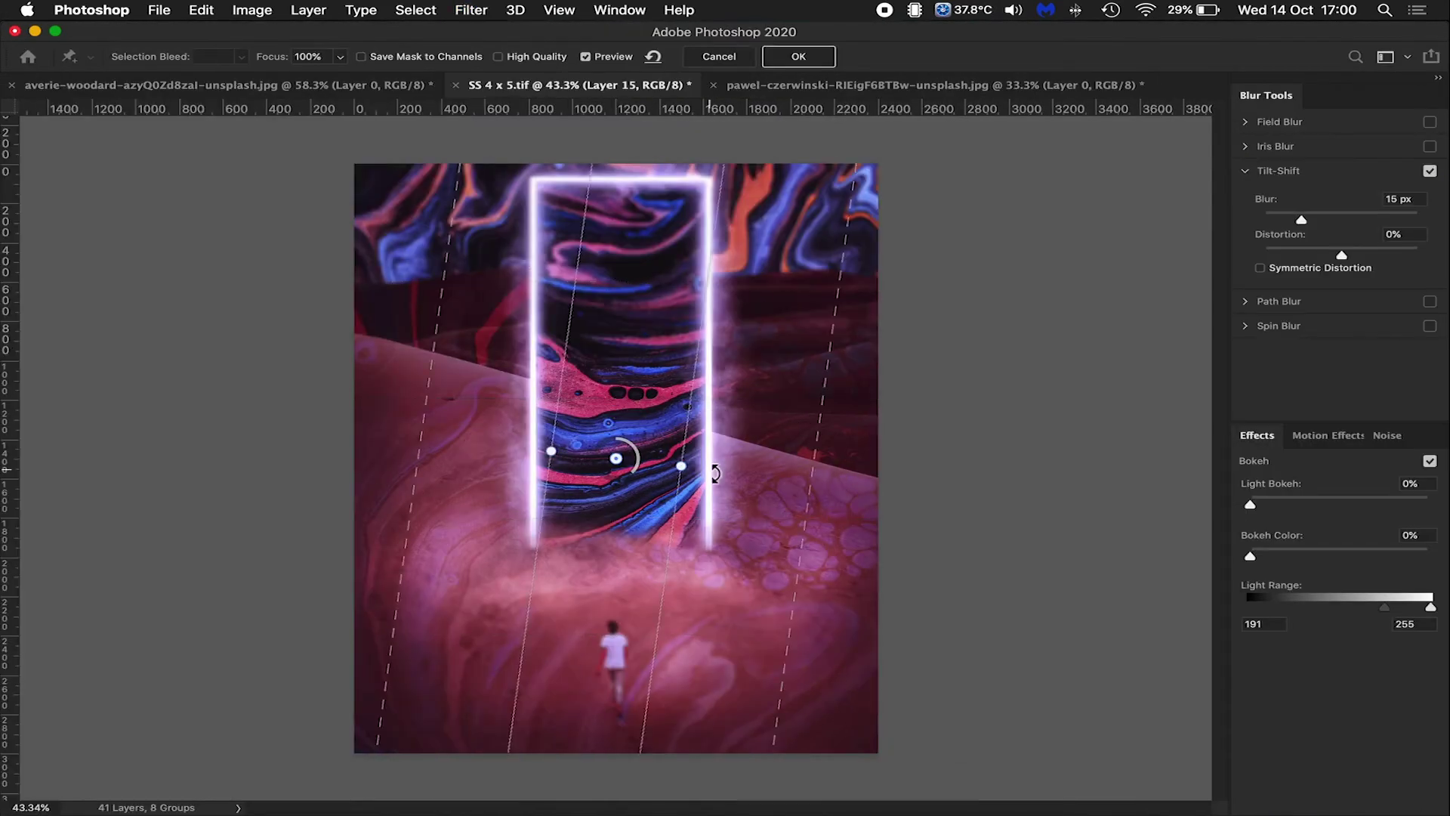
left_click_drag(714, 473, 714, 419)
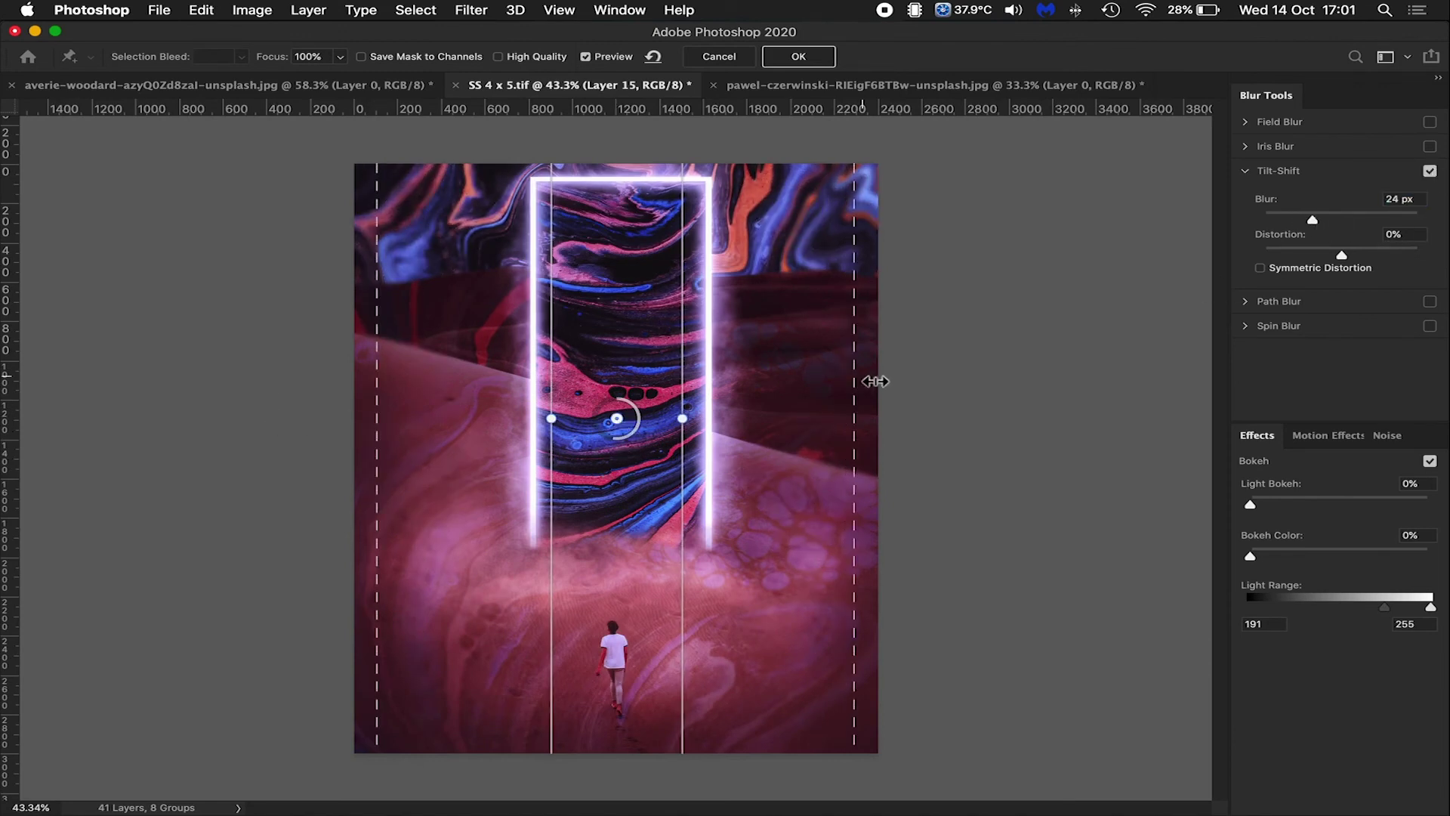
Apply the Tilt-Shift, then a 25 px Field Blur masked off below the ridge
left_click(812, 56)
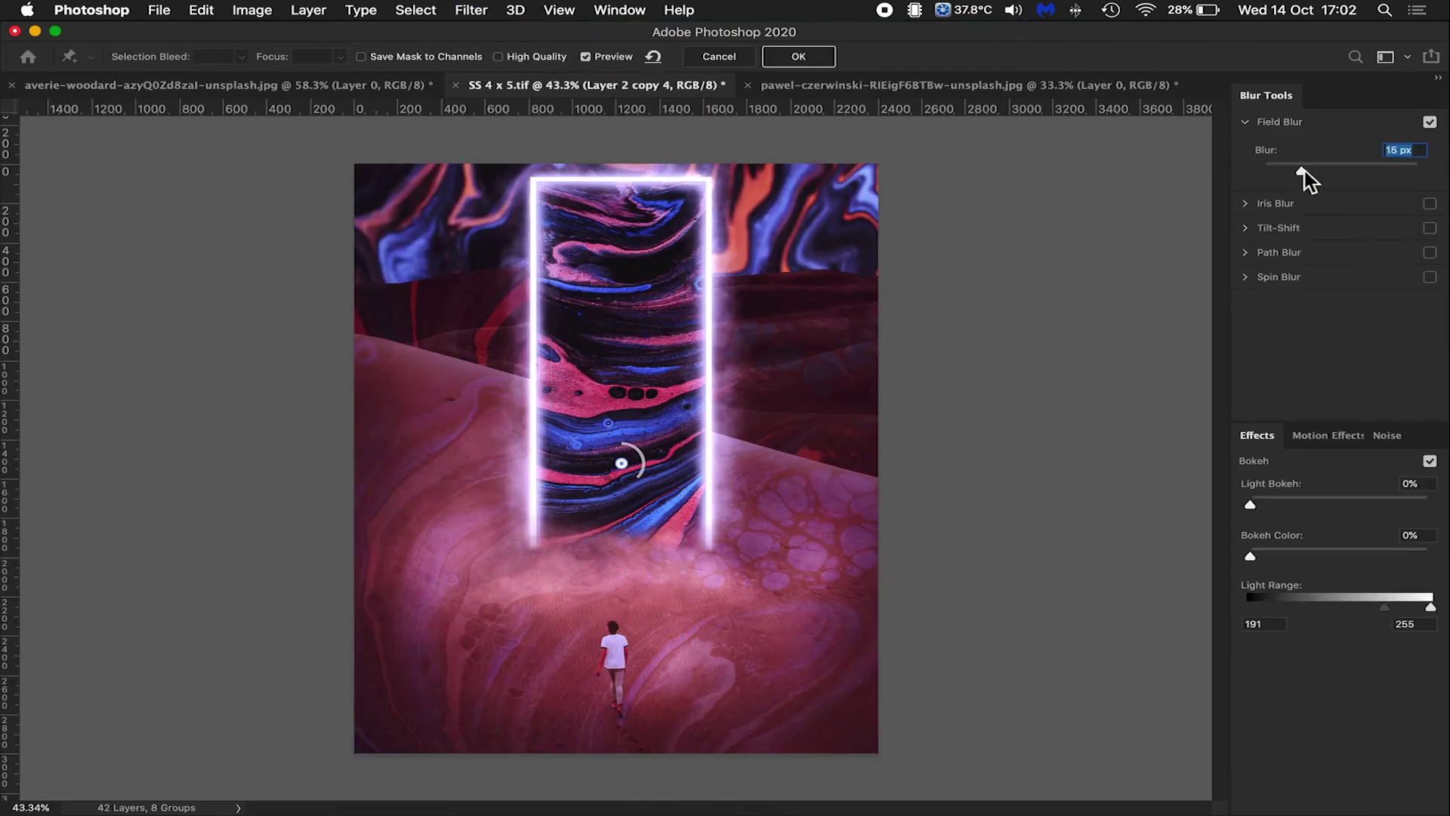
left_click(796, 58)
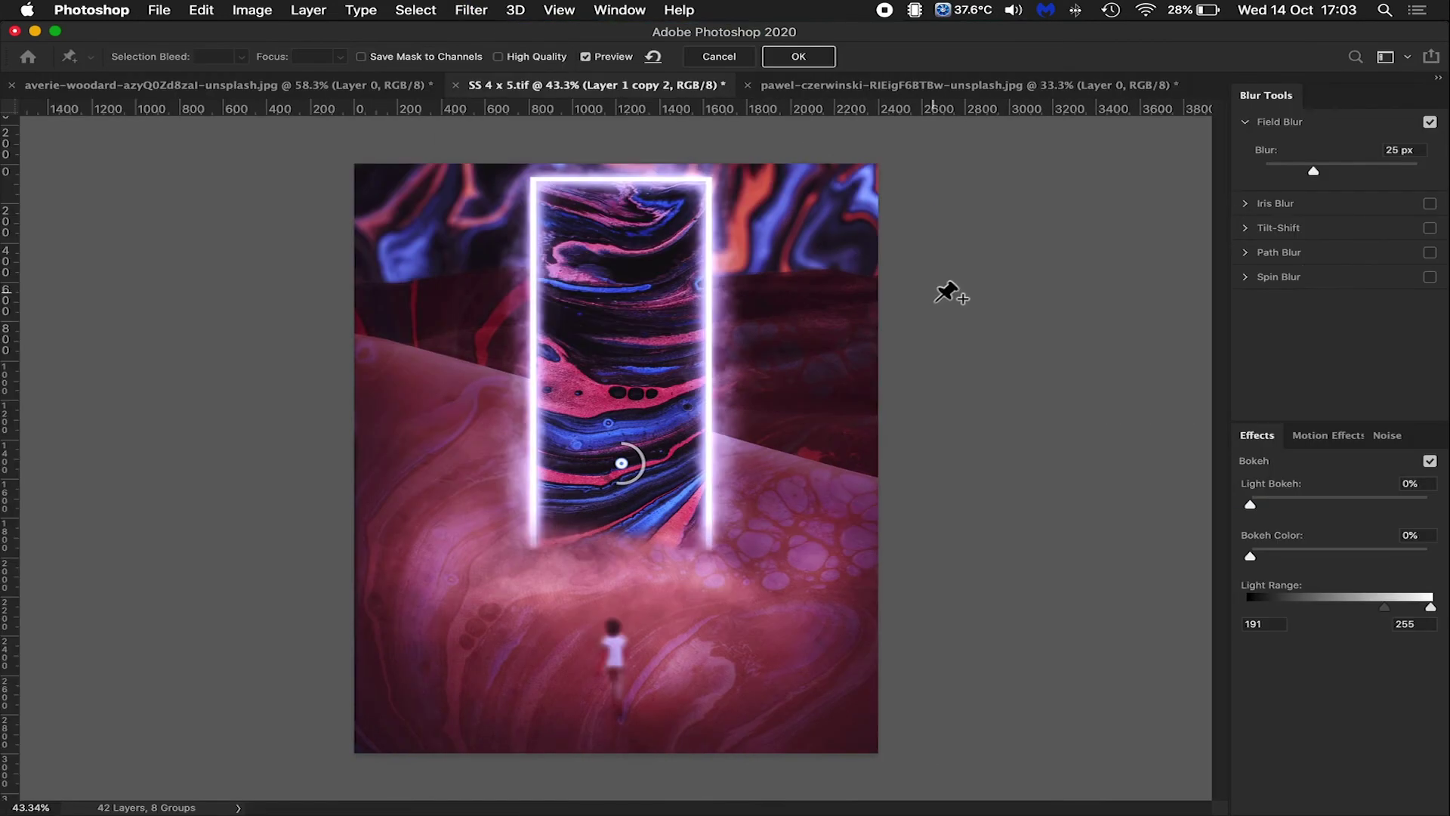
left_click(812, 56)
key("b")
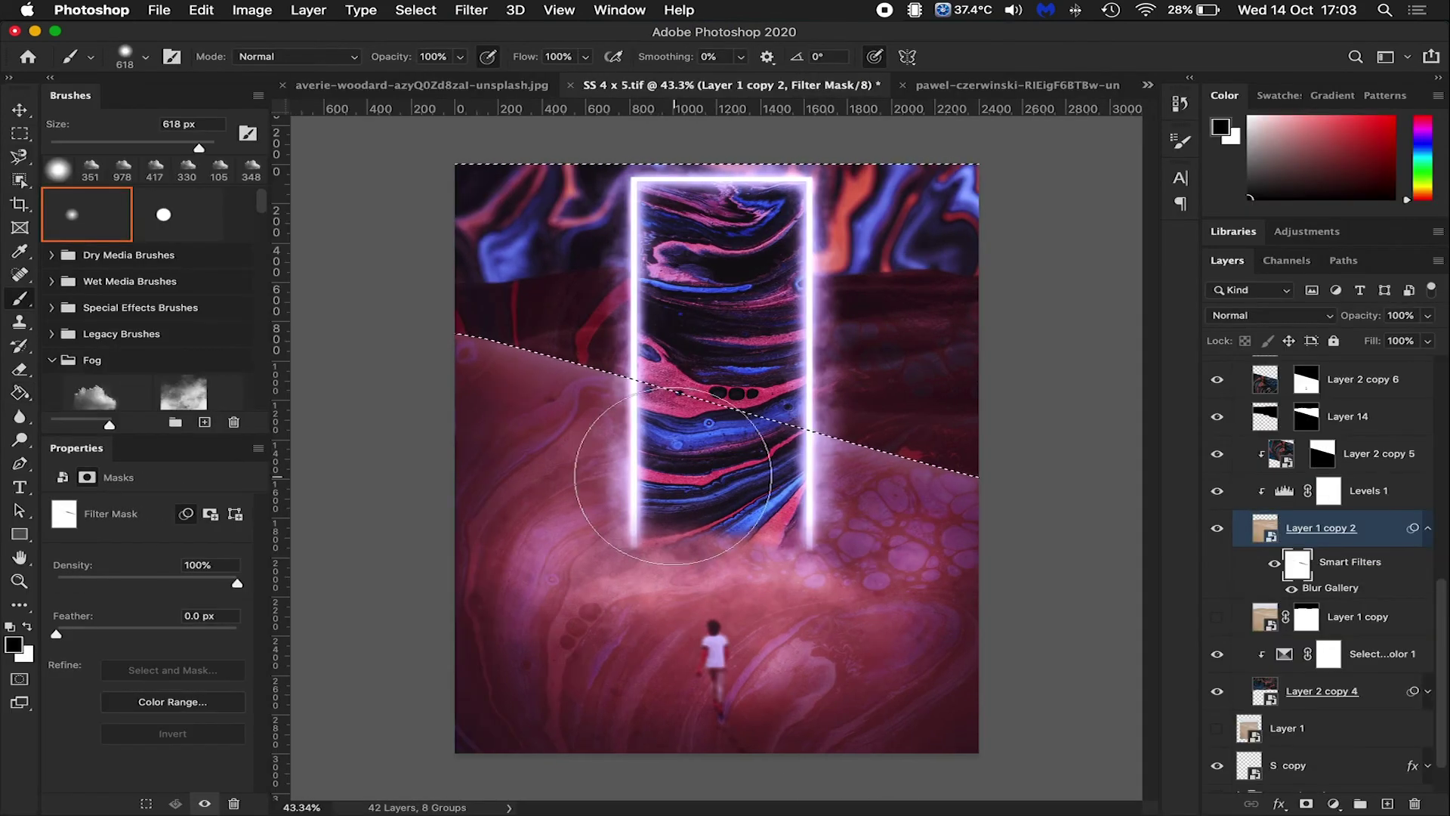
left_click(944, 471)
scroll(489, 507, "up", 5)
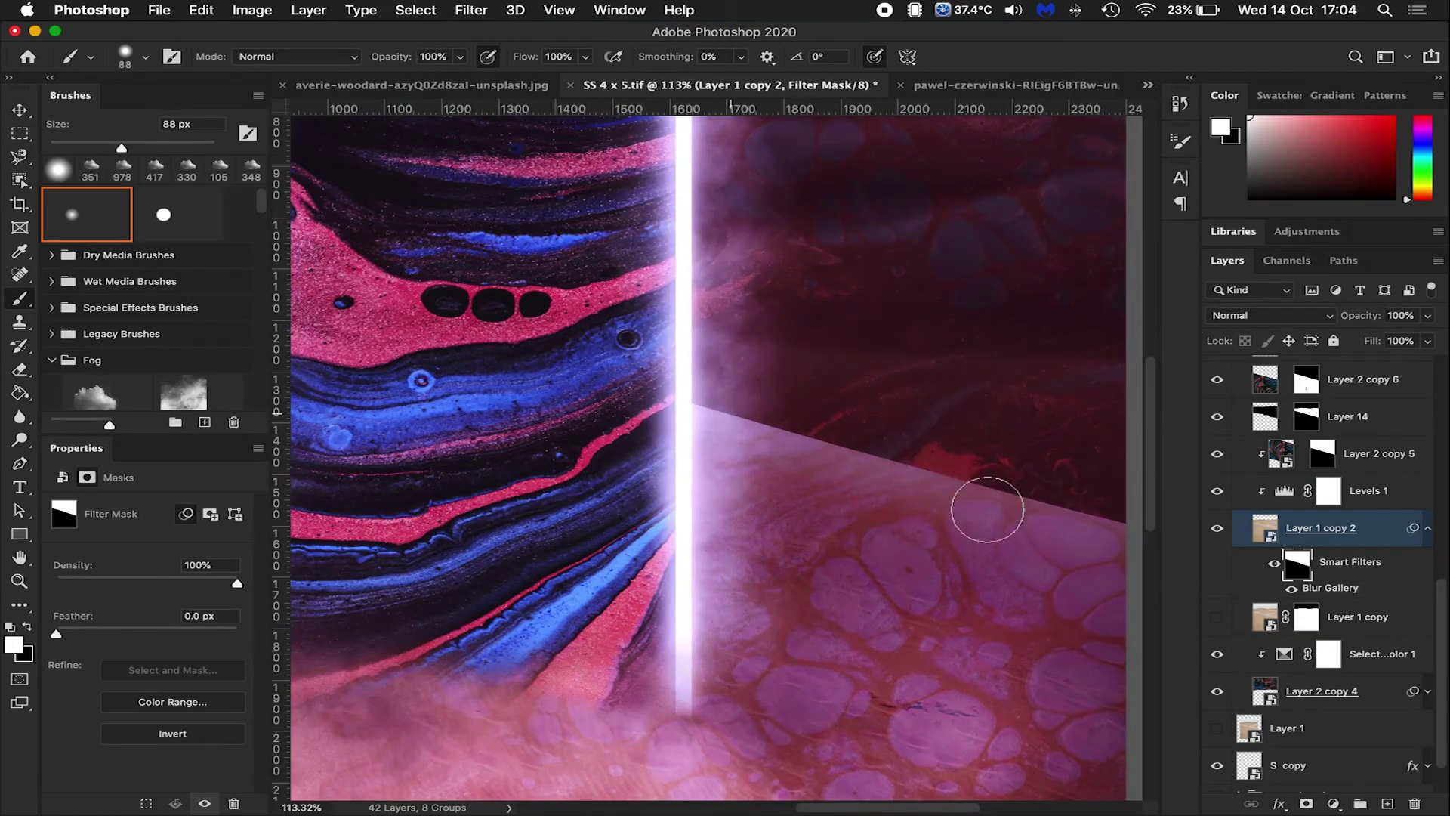
scroll(726, 423, "down", 3)
scroll(1219, 497, "up", 1)
scroll(906, 664, "down", 3)
scroll(1322, 566, "down", 2)
Stamp a fresh merged copy above the pp group for Camera Raw
left_click(1330, 472)
key("ctrl+alt+shift+e")
key("ctrl+shift+a")
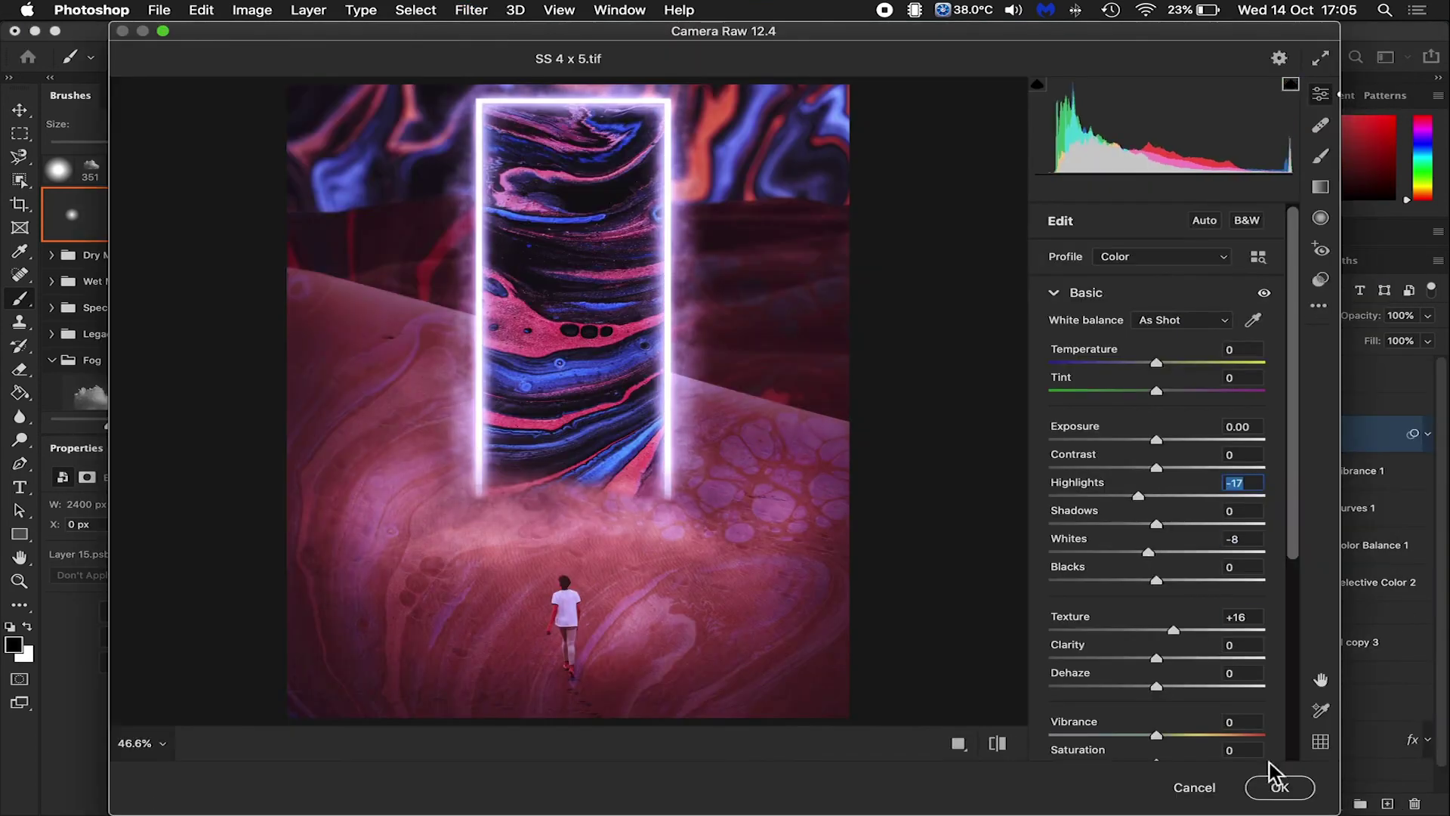
Apply the Camera Raw tweaks and add a 50% grey layer converted to a smart object
left_click(1280, 785)
key("ctrl+shift+alt+n")
key("shift+F5")
key("Return")
right_click(1322, 435)
left_click(1321, 310)
Apply a Field Blur with noise to the grey layer for grain
left_click(471, 10)
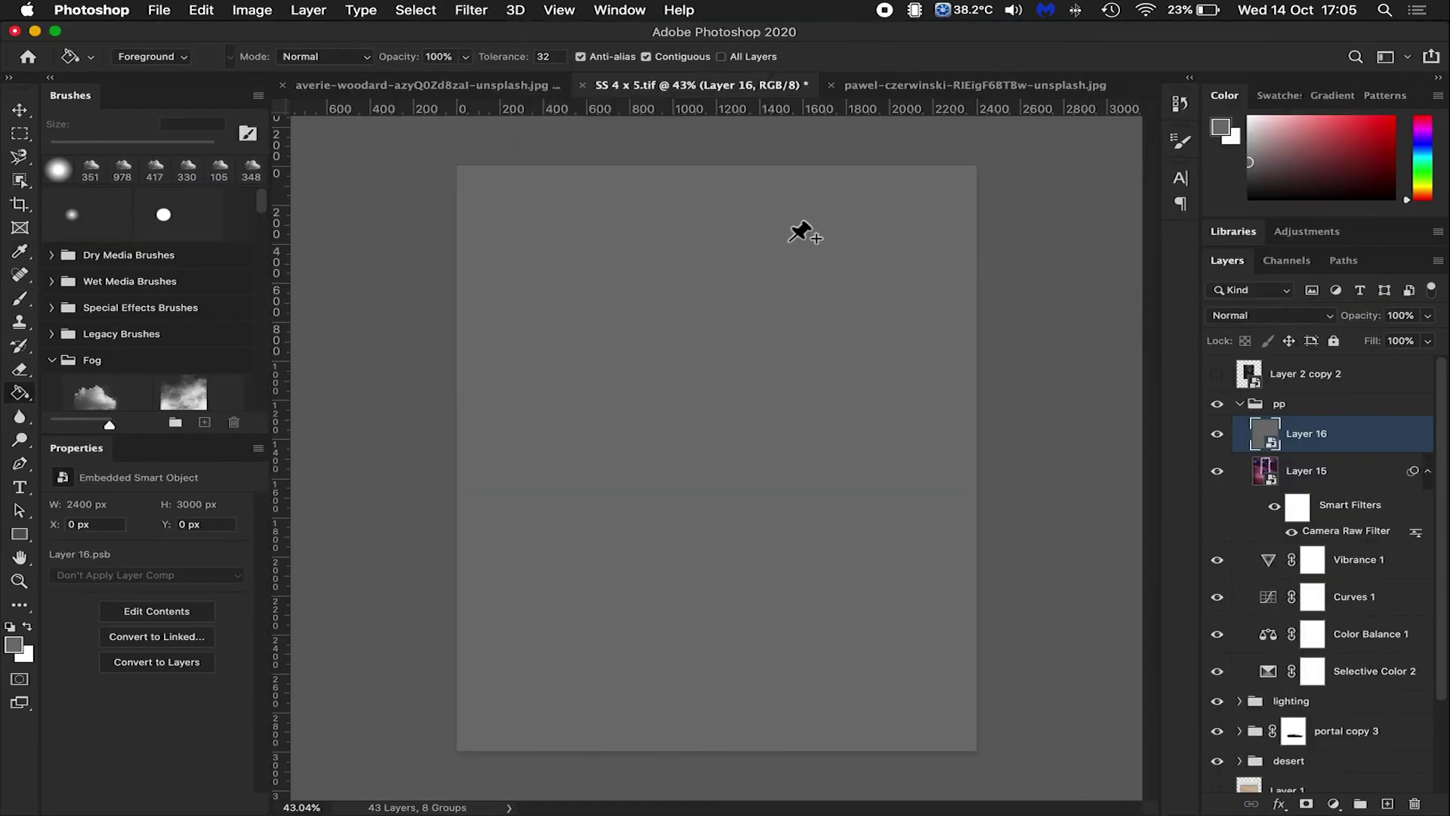
left_click(805, 243)
key("Return")
left_click(1268, 314)
Set the grain layer to Vivid Light blending, adjust its opacity, and collapse pp
left_click(1279, 583)
left_click(1268, 314)
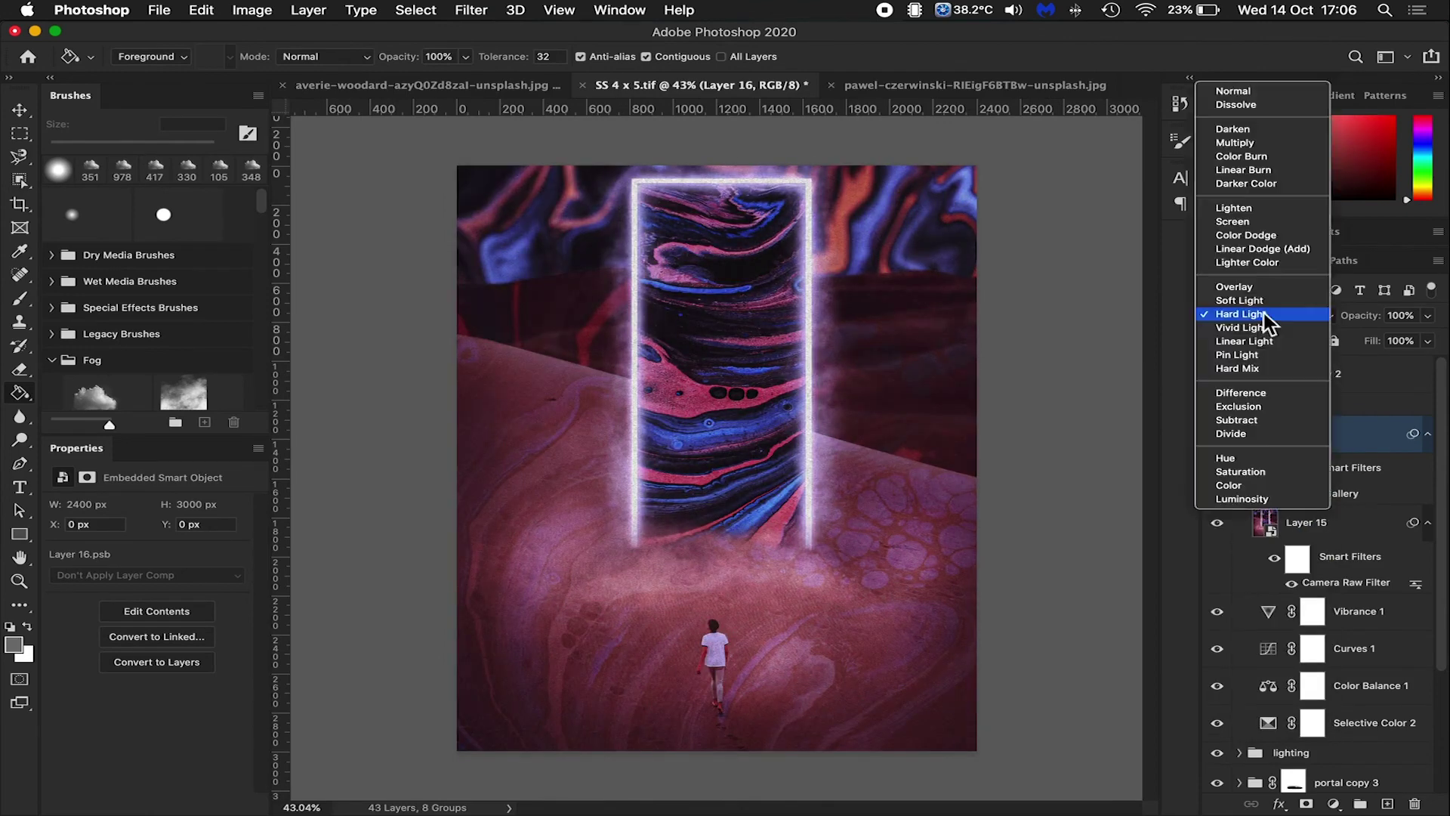
left_click(1231, 240)
left_click(1268, 315)
left_click(1294, 366)
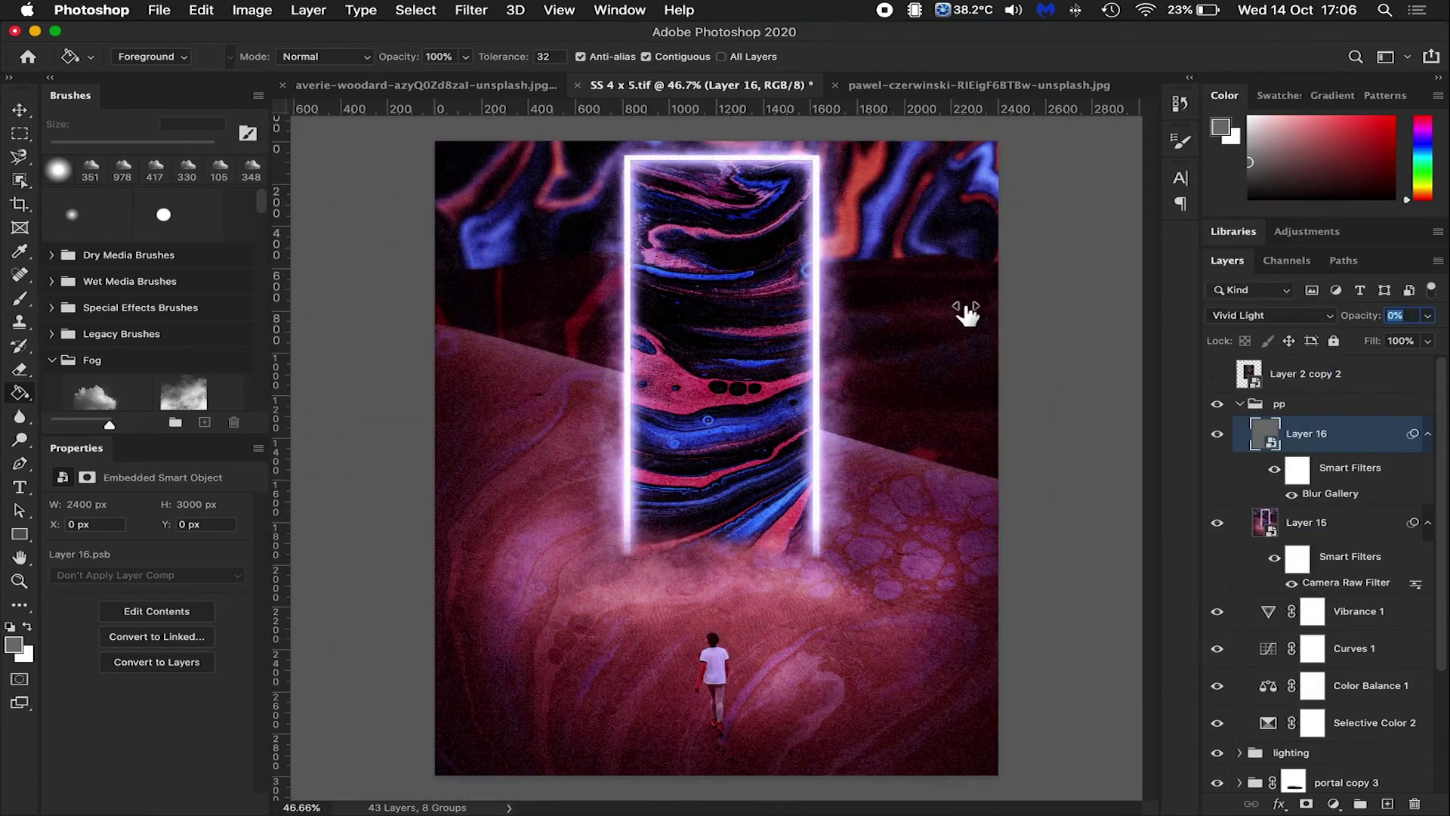
left_click(1239, 404)
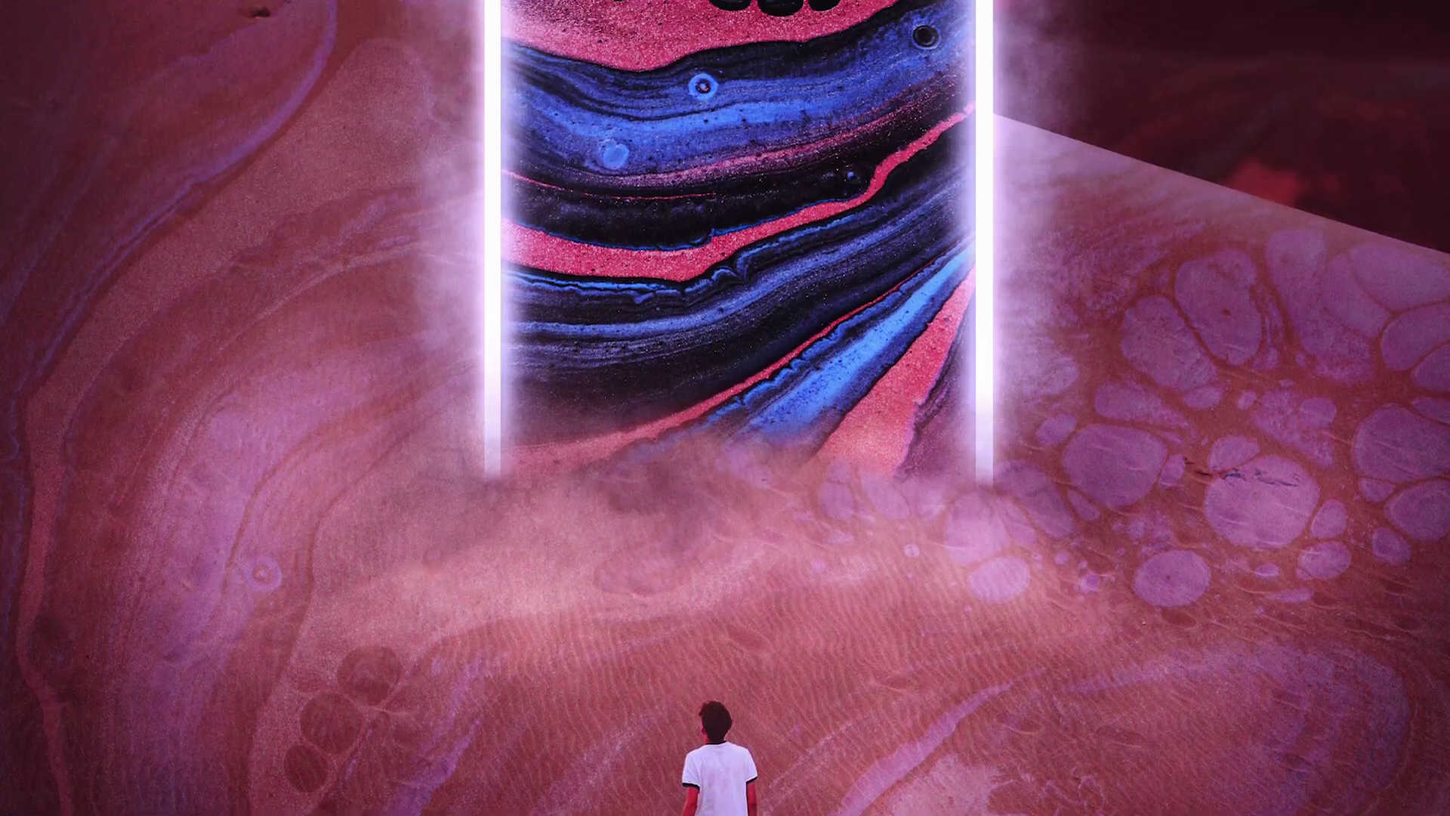